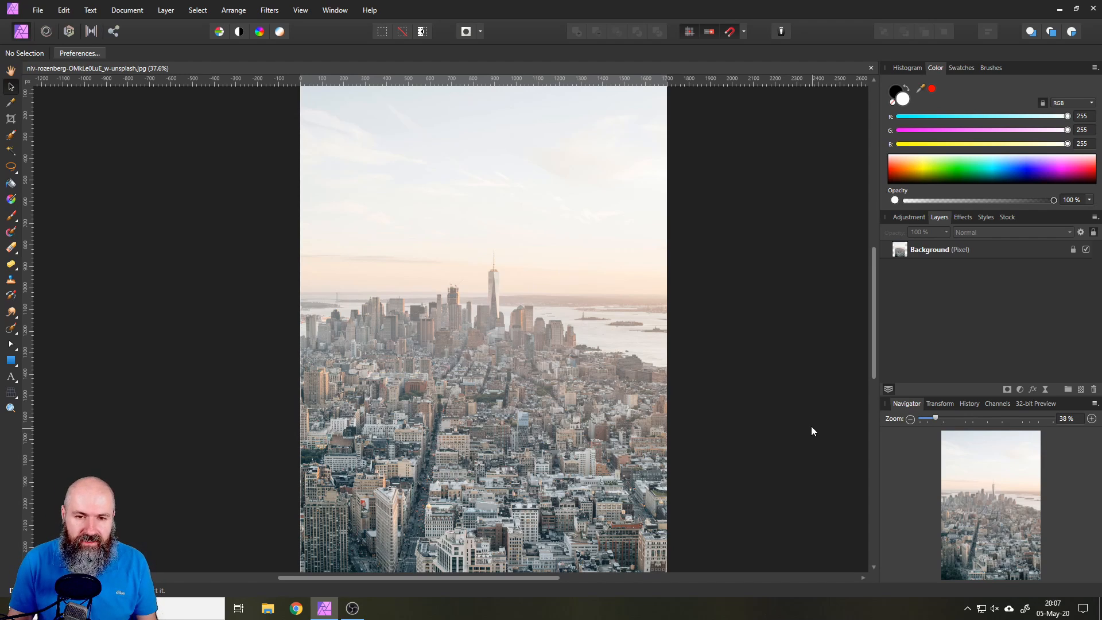
{"action": "scroll", "coordinate": [531, 312], "scroll_direction": "up", "scroll_amount": 5}
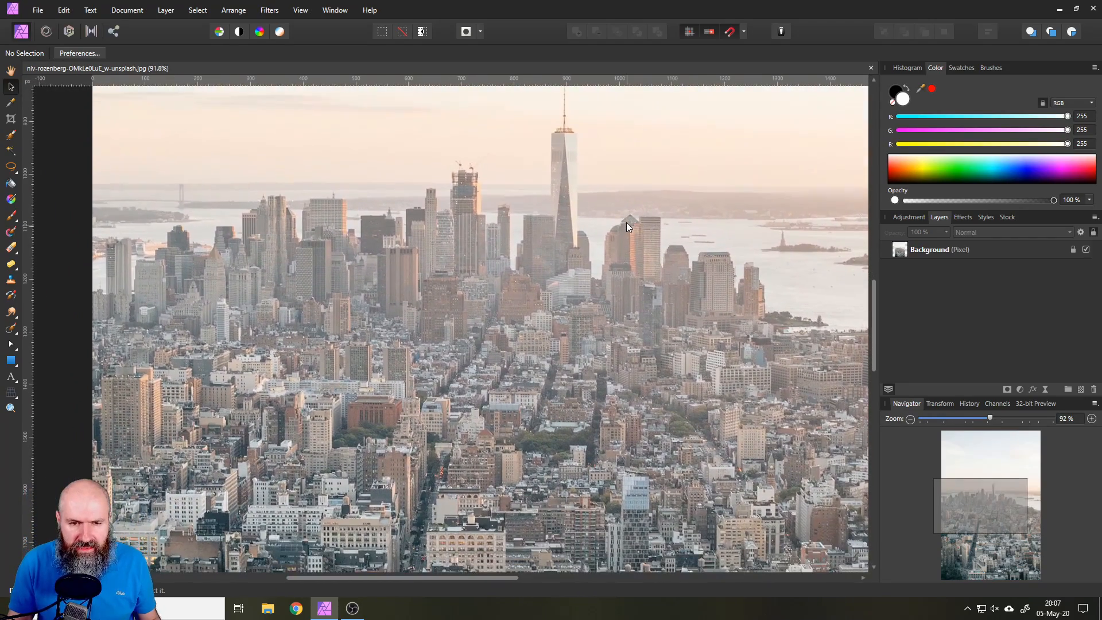
{"action": "left_click_drag", "start_coordinate": [625, 224], "coordinate": [555, 214]}
{"action": "scroll", "coordinate": [575, 219], "scroll_direction": "down", "scroll_amount": 3}
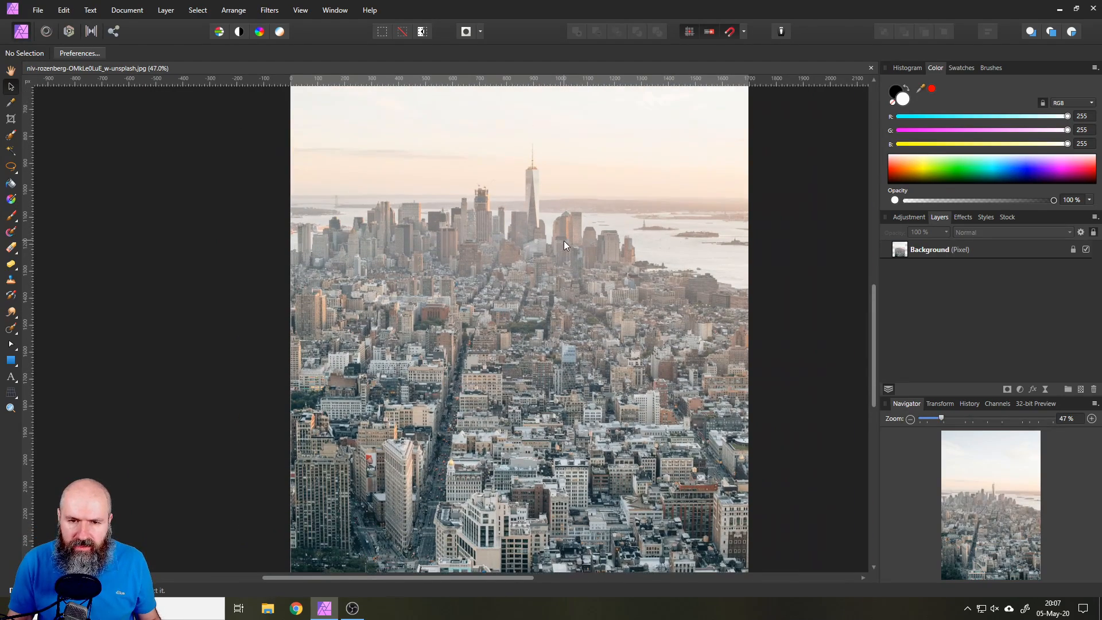
{"action": "scroll", "coordinate": [563, 240], "scroll_direction": "down", "scroll_amount": 2}
{"action": "left_click_drag", "start_coordinate": [563, 240], "coordinate": [561, 315]}
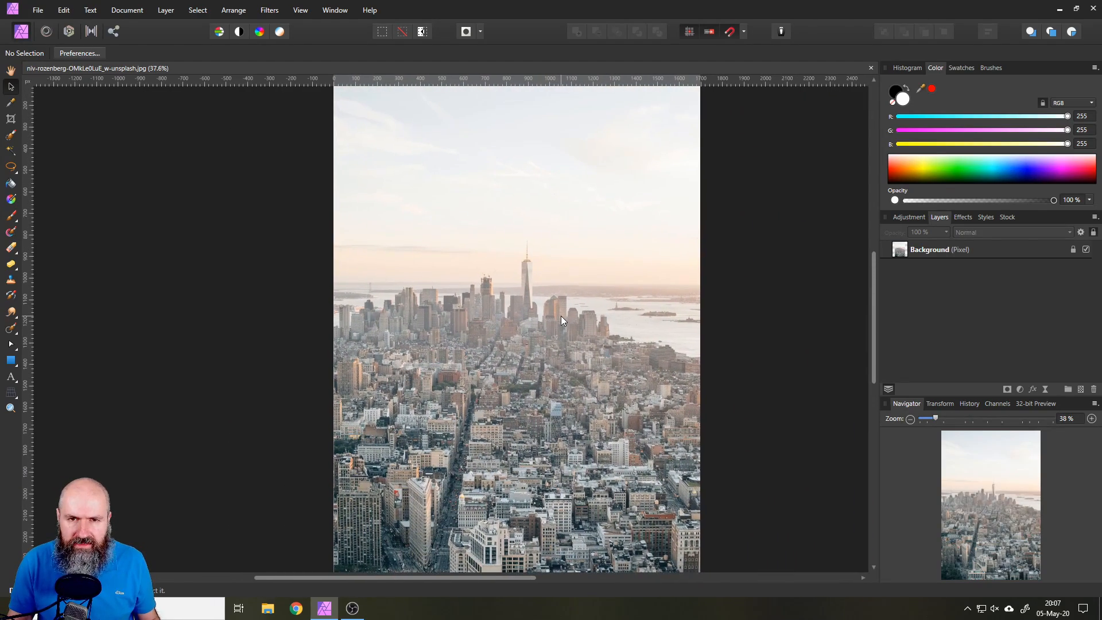
- Try the Haze Removal filter on the Background layer with more strength, slightly less exposure correction and a shorter distance
{"action": "left_click", "coordinate": [903, 250]}
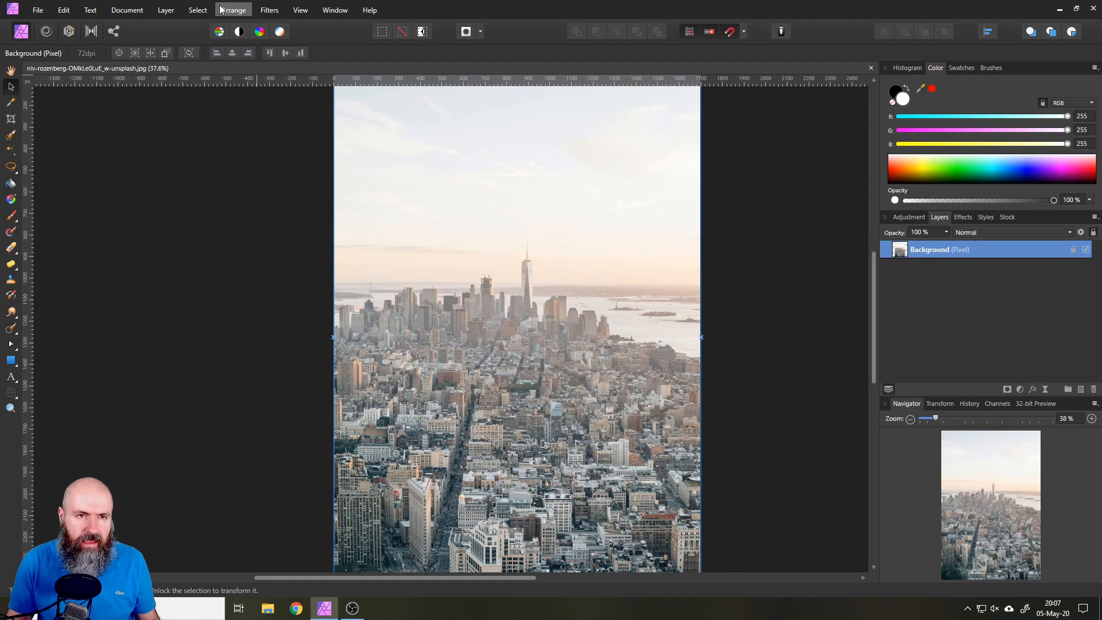
{"action": "left_click", "coordinate": [277, 11]}
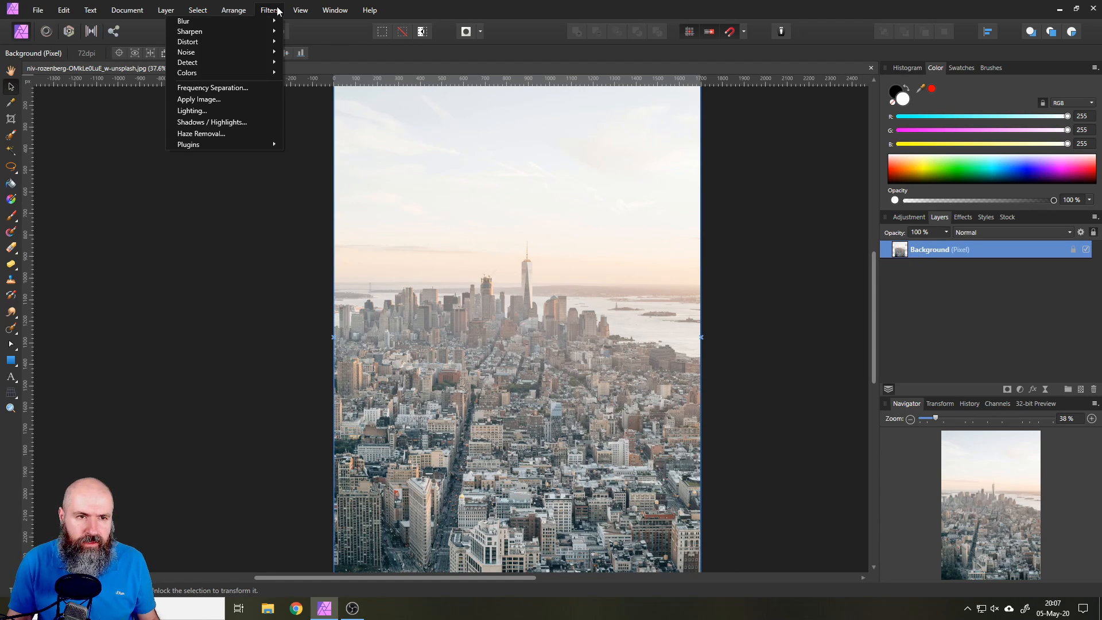
{"action": "left_click", "coordinate": [236, 129]}
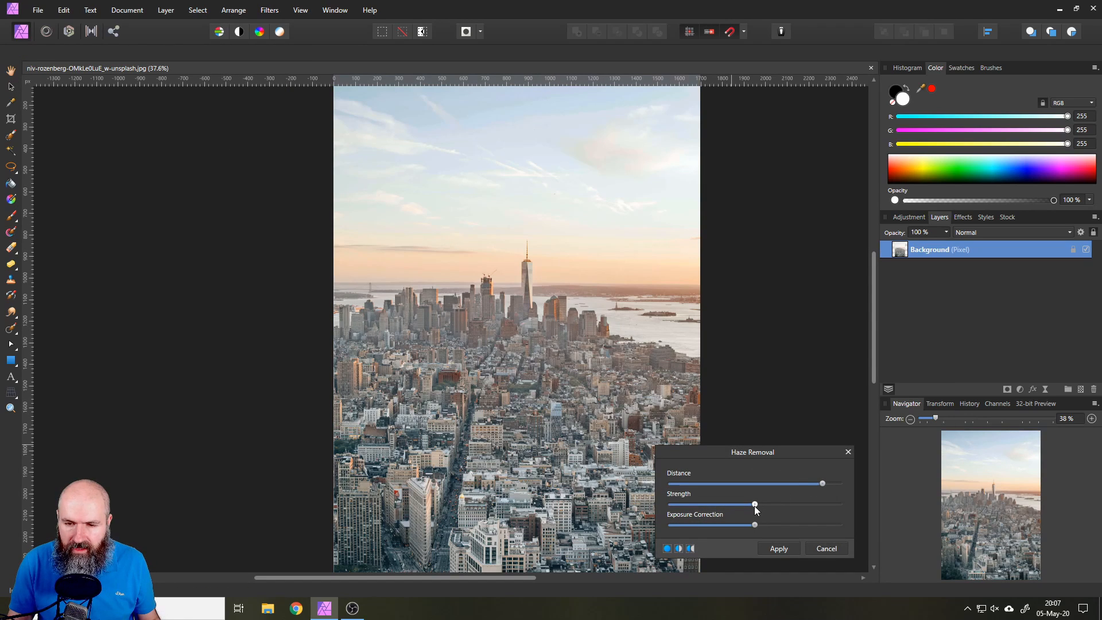
{"action": "mouse_move", "coordinate": [755, 508]}
{"action": "left_mouse_down"}
{"action": "mouse_move", "coordinate": [795, 508]}
{"action": "mouse_move", "coordinate": [735, 524]}
{"action": "mouse_move", "coordinate": [768, 524]}
{"action": "mouse_move", "coordinate": [751, 525]}
{"action": "left_mouse_up"}
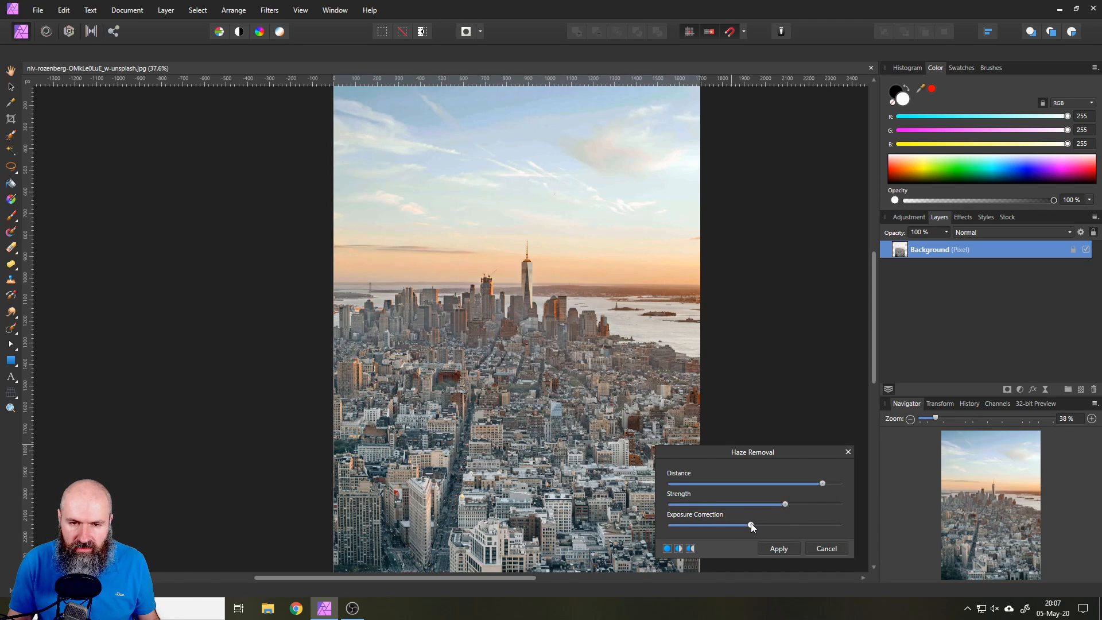
{"action": "mouse_move", "coordinate": [780, 478]}
{"action": "left_mouse_down"}
{"action": "mouse_move", "coordinate": [698, 467]}
{"action": "mouse_move", "coordinate": [789, 484]}
{"action": "left_mouse_up"}
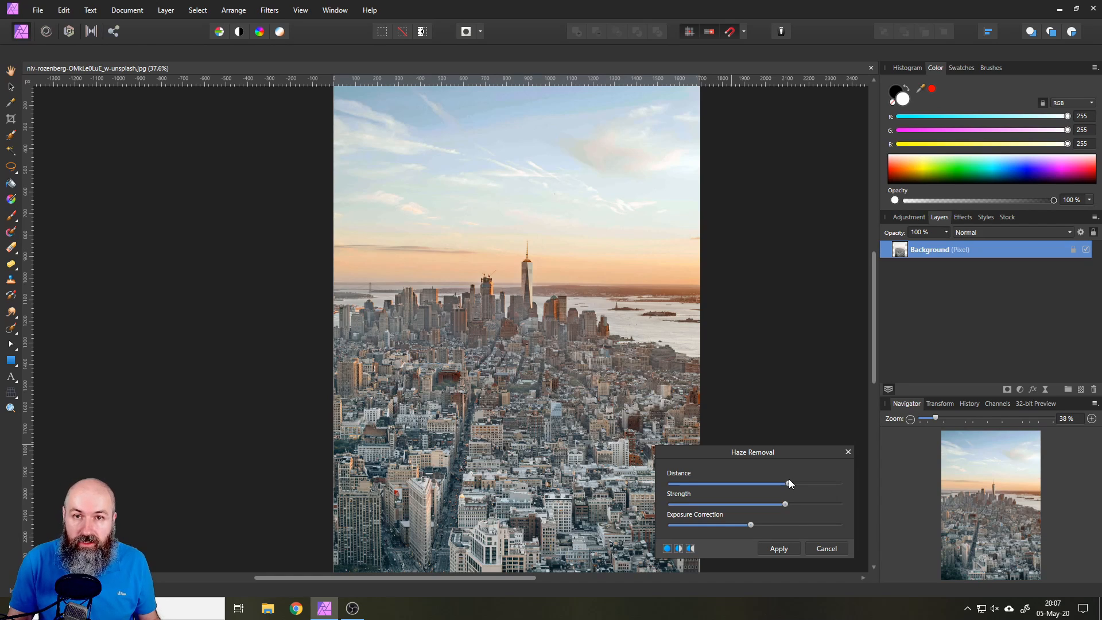
{"action": "left_click", "coordinate": [848, 451]}
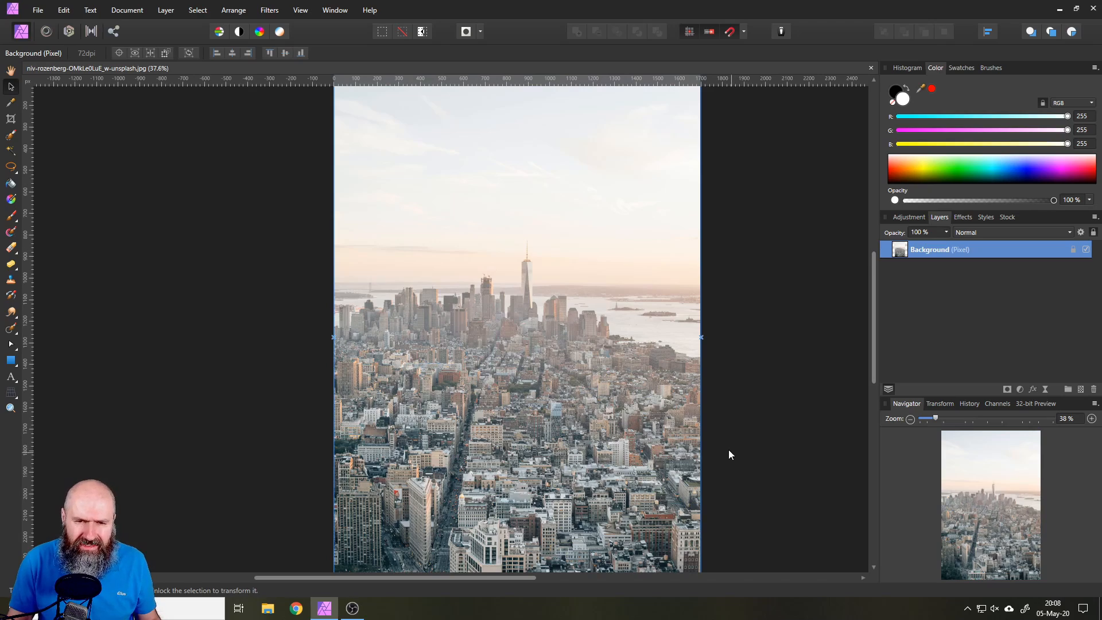
- Add a Curves adjustment above the Background layer and move its dialog clear of the photo
{"action": "scroll", "coordinate": [518, 308], "scroll_direction": "up", "scroll_amount": 5, "text": "ctrl"}
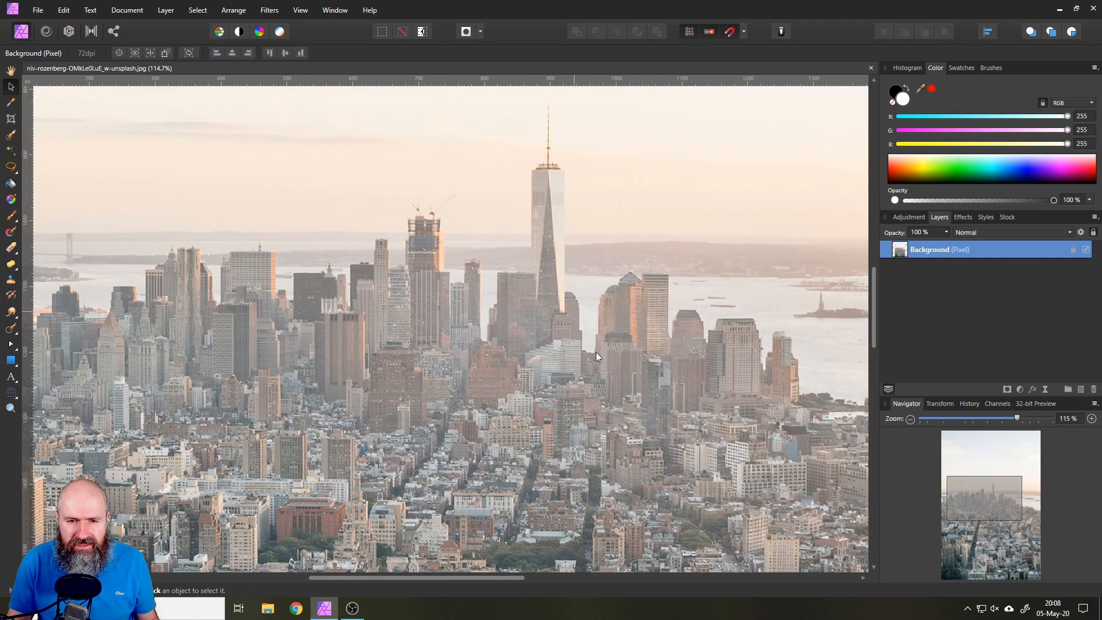
{"action": "scroll", "coordinate": [530, 356], "scroll_direction": "down", "scroll_amount": 5, "text": "ctrl"}
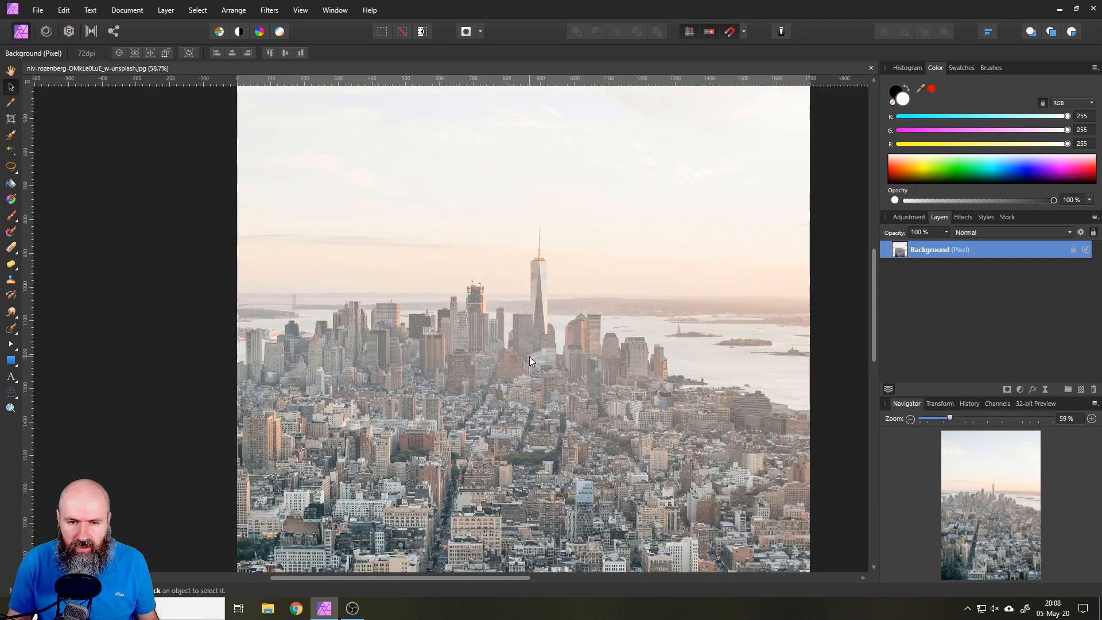
{"action": "scroll", "coordinate": [532, 350], "scroll_direction": "down", "scroll_amount": 1}
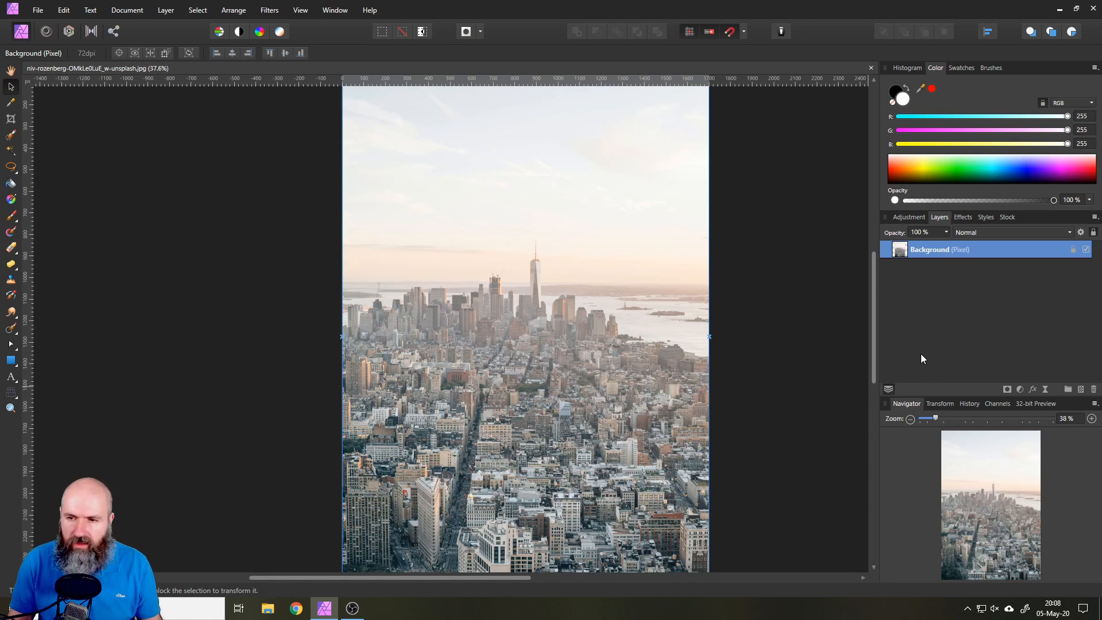
{"action": "left_click", "coordinate": [1020, 389]}
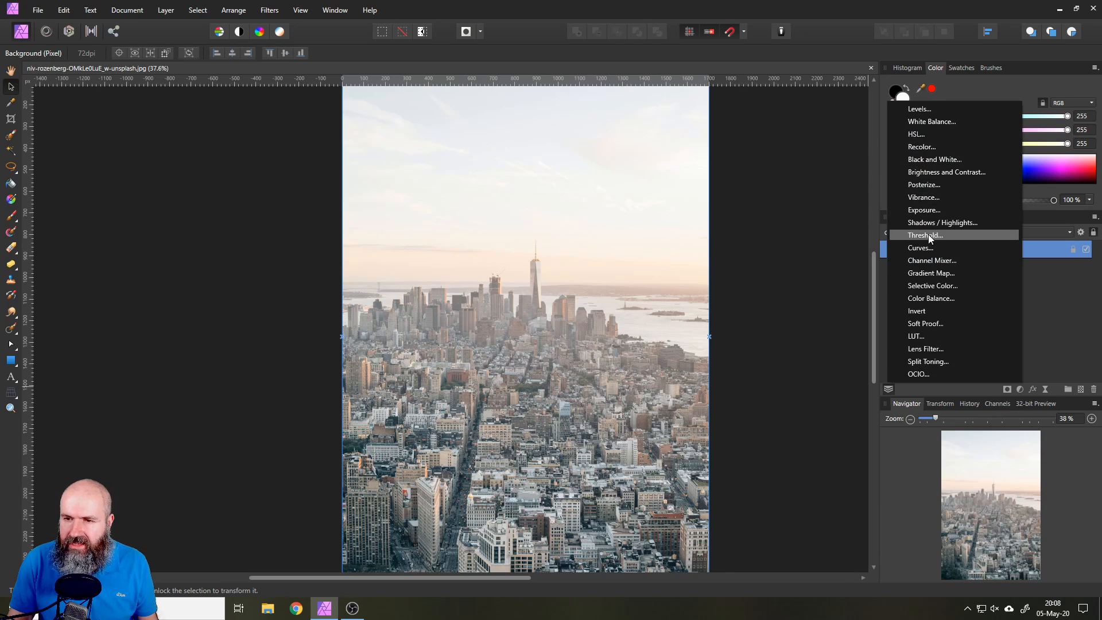
{"action": "left_click", "coordinate": [926, 246]}
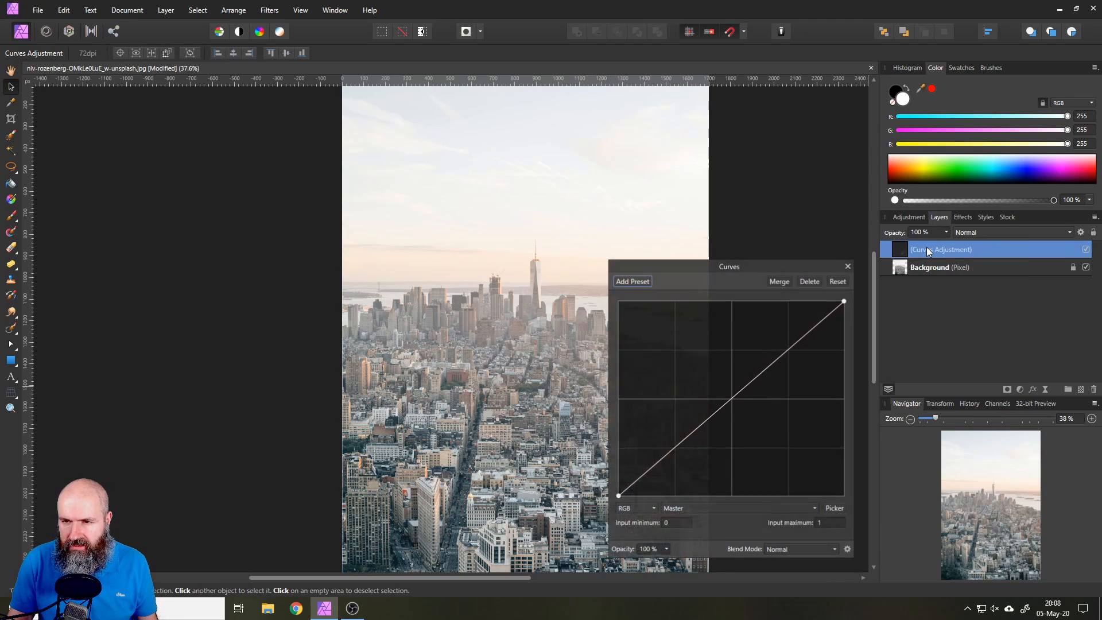
{"action": "left_click_drag", "start_coordinate": [683, 261], "coordinate": [650, 215]}
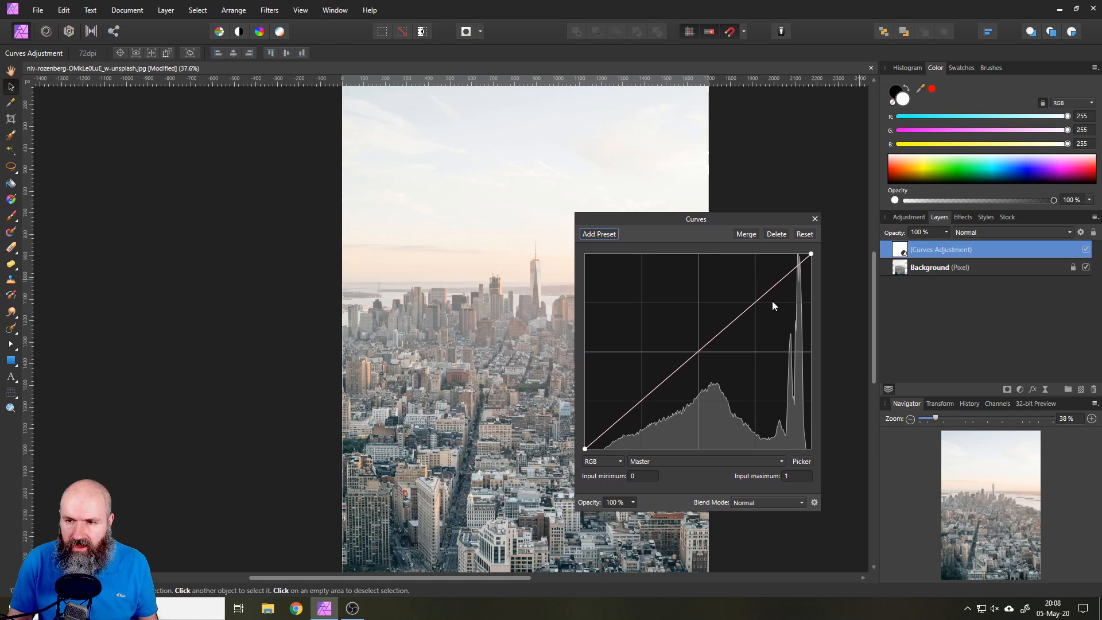
{"action": "left_click_drag", "start_coordinate": [625, 216], "coordinate": [760, 217]}
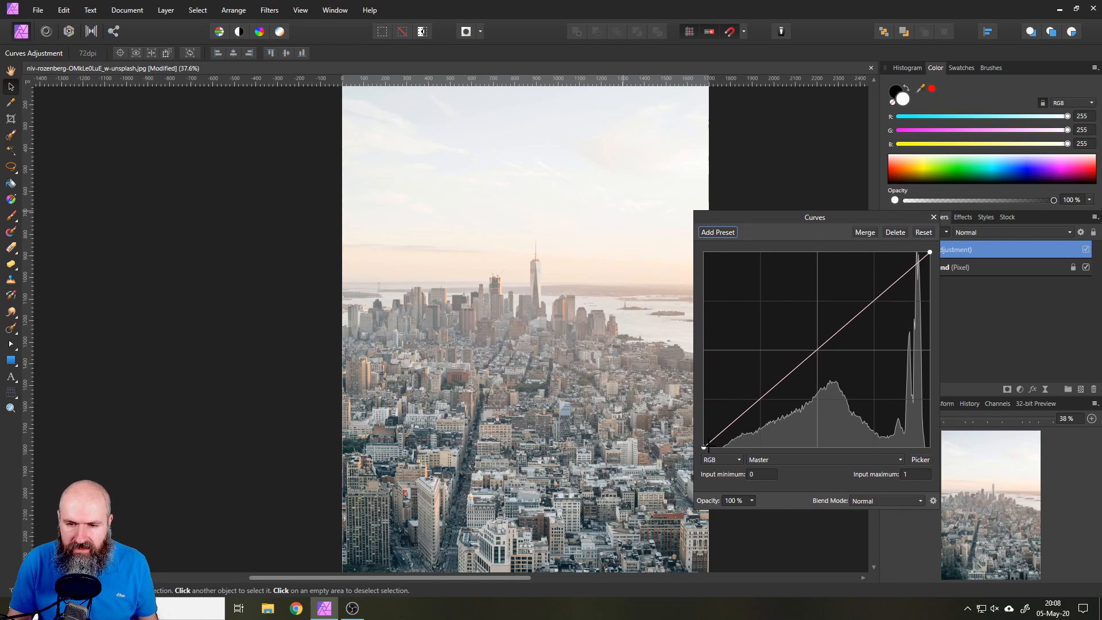
- Pull the midtones of the Curves adjustment moderately down to darken the whole photo, and close its dialog
{"action": "left_click_drag", "start_coordinate": [704, 447], "coordinate": [705, 447]}
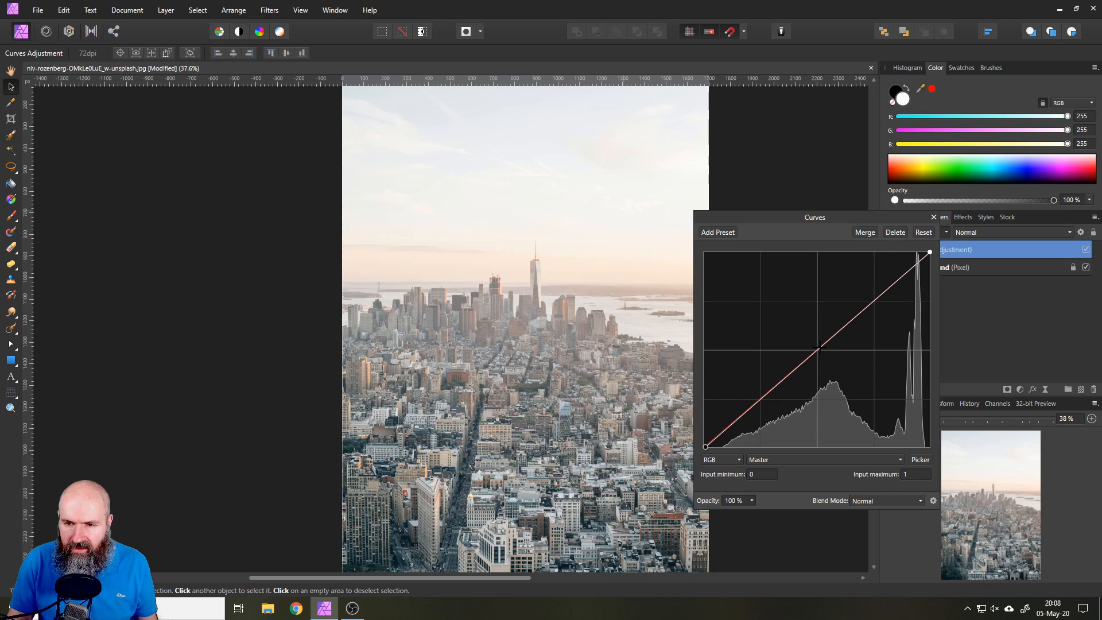
{"action": "left_click_drag", "start_coordinate": [819, 348], "coordinate": [845, 358]}
{"action": "scroll", "coordinate": [545, 324], "scroll_direction": "up", "scroll_amount": 4}
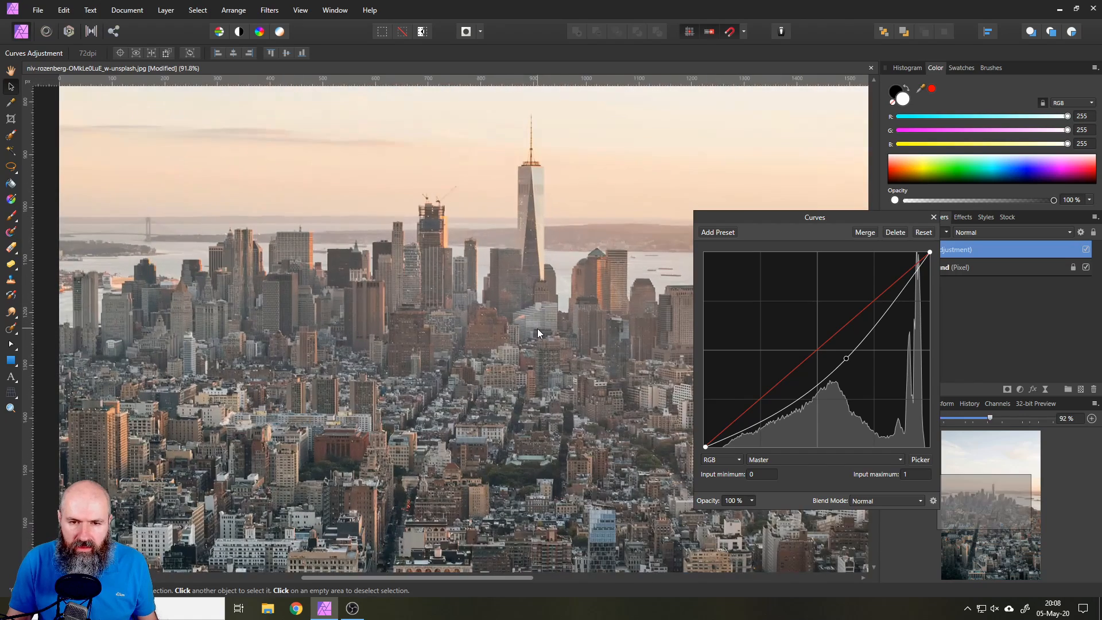
{"action": "left_click", "coordinate": [935, 216]}
{"action": "scroll", "coordinate": [732, 308], "scroll_direction": "down", "scroll_amount": 3}
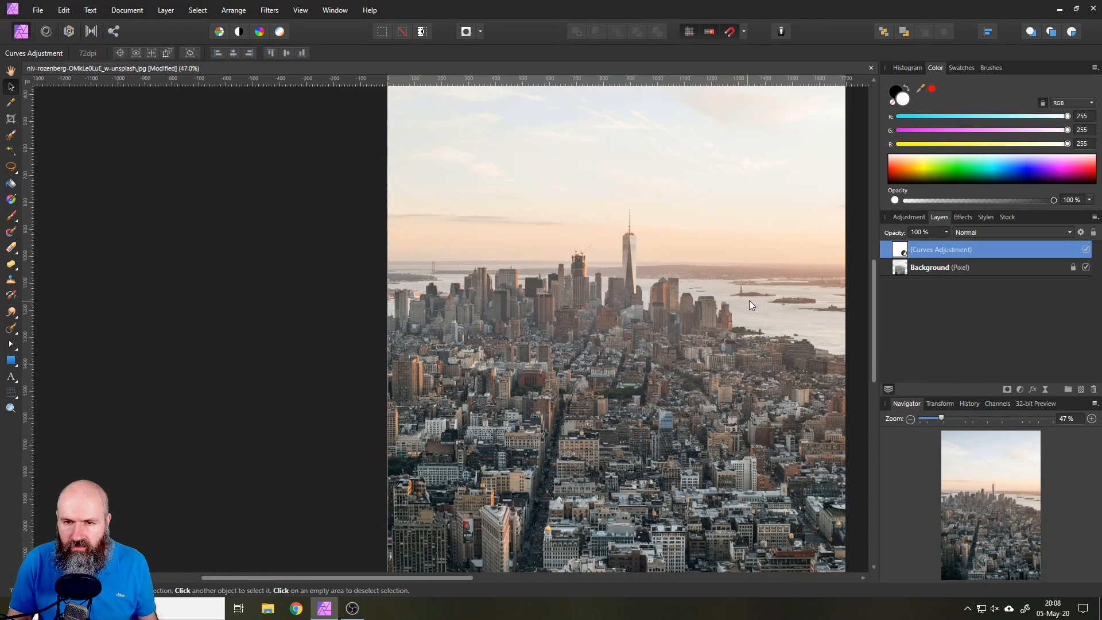
- Add a second Curves adjustment on top of the first and invert it so its mask is black
{"action": "left_click_drag", "start_coordinate": [749, 305], "coordinate": [680, 323]}
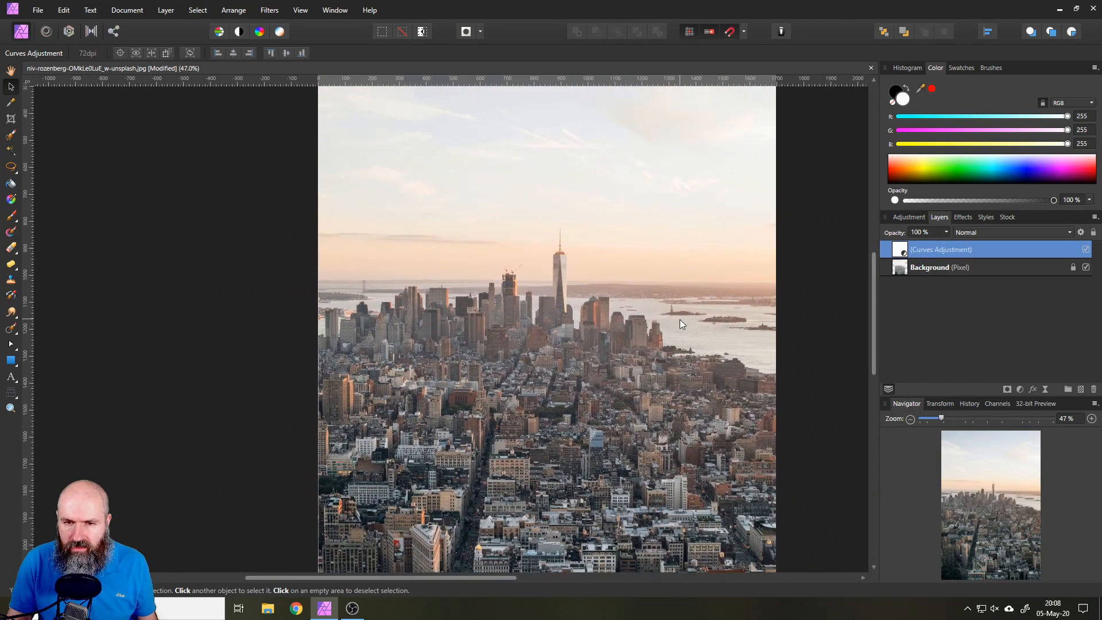
{"action": "left_click", "coordinate": [1020, 389]}
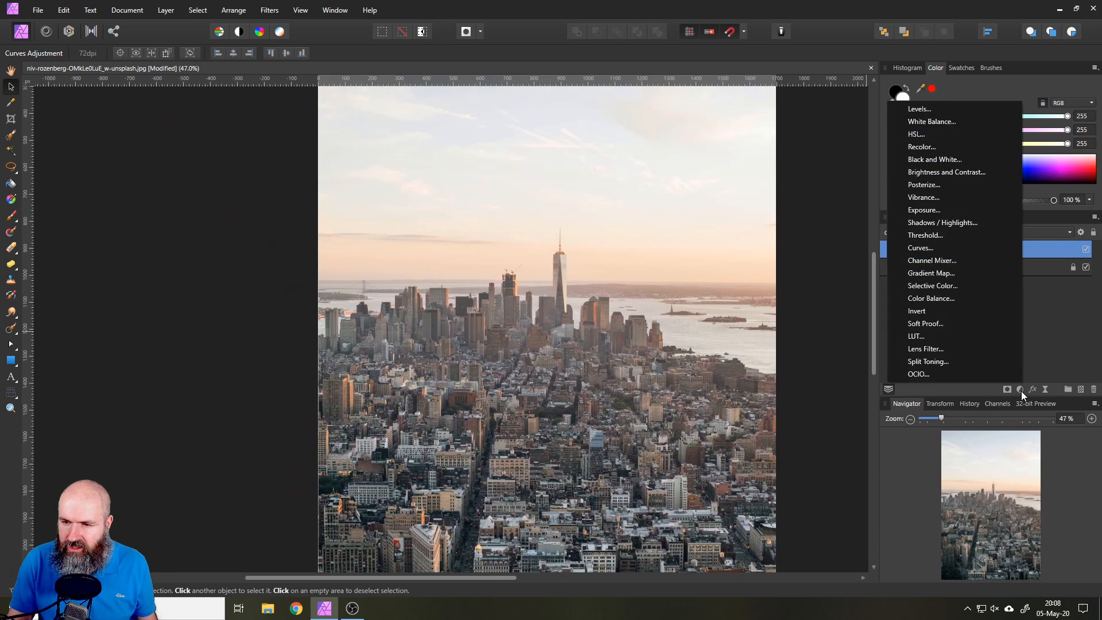
{"action": "left_click", "coordinate": [936, 247]}
{"action": "left_click_drag", "start_coordinate": [872, 213], "coordinate": [904, 271]}
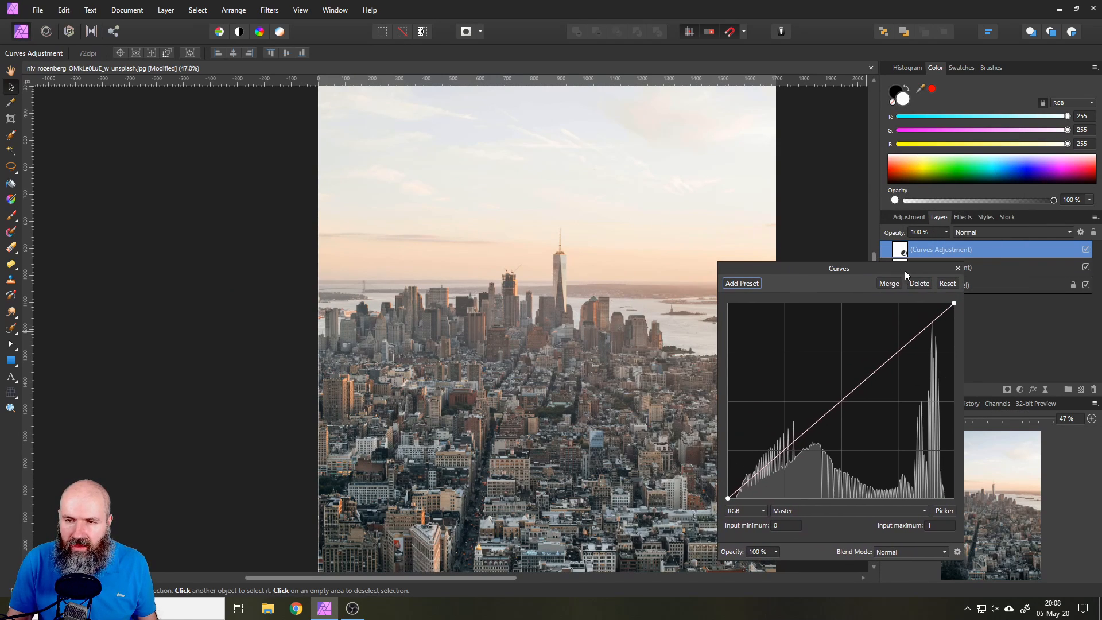
{"action": "left_click", "coordinate": [166, 12]}
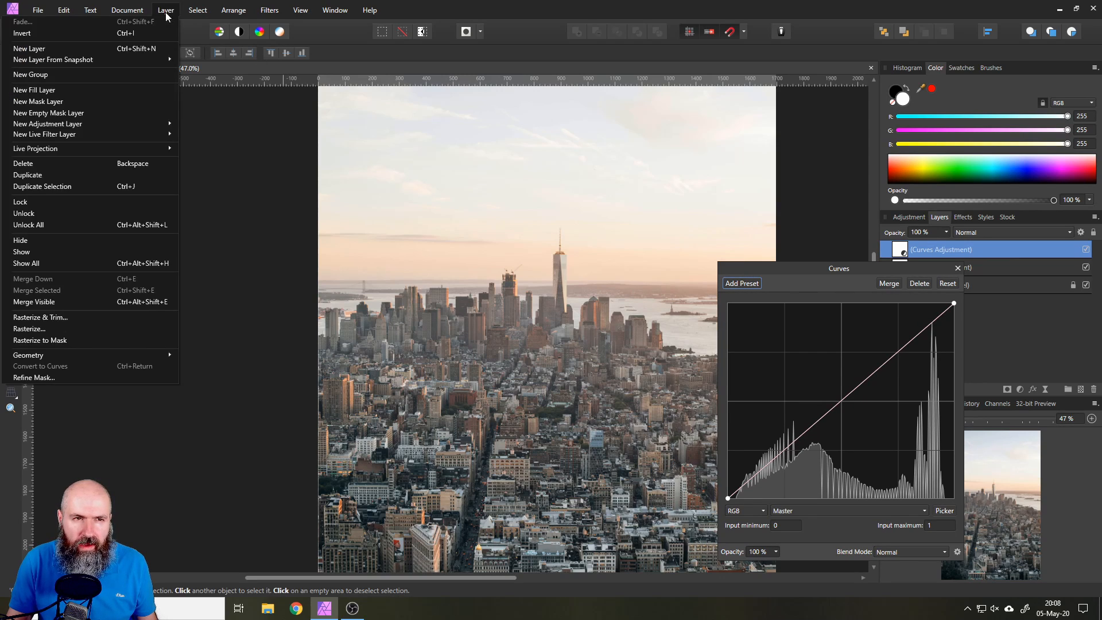
{"action": "left_click", "coordinate": [74, 34]}
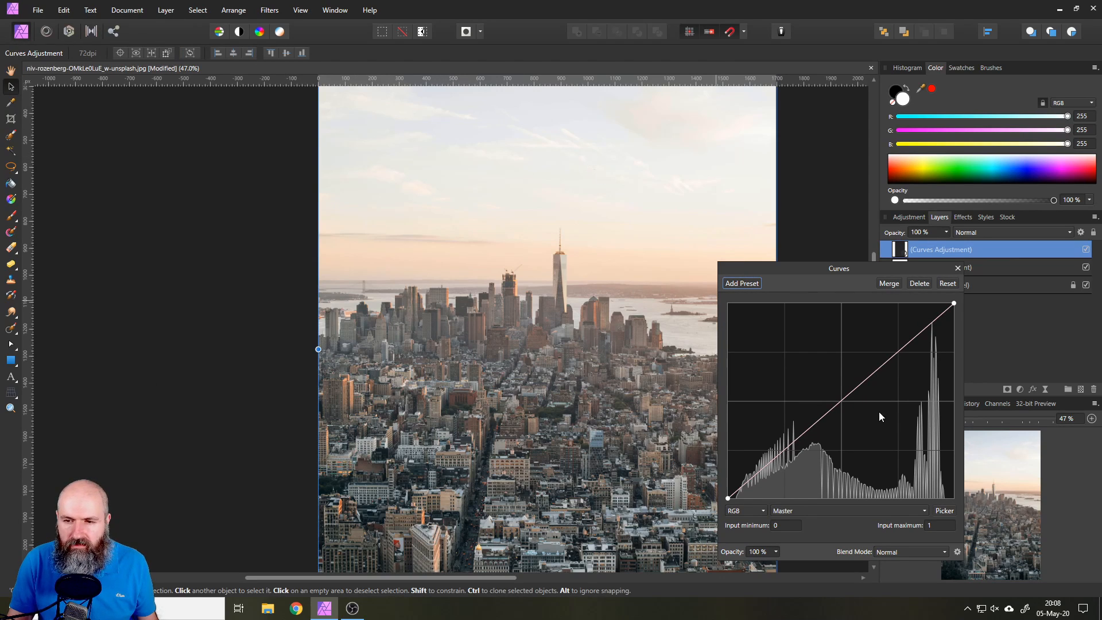
- Pull the midtones of the upper Curves adjustment strongly down and move its dialog off the photo
{"action": "left_click_drag", "start_coordinate": [846, 397], "coordinate": [886, 455]}
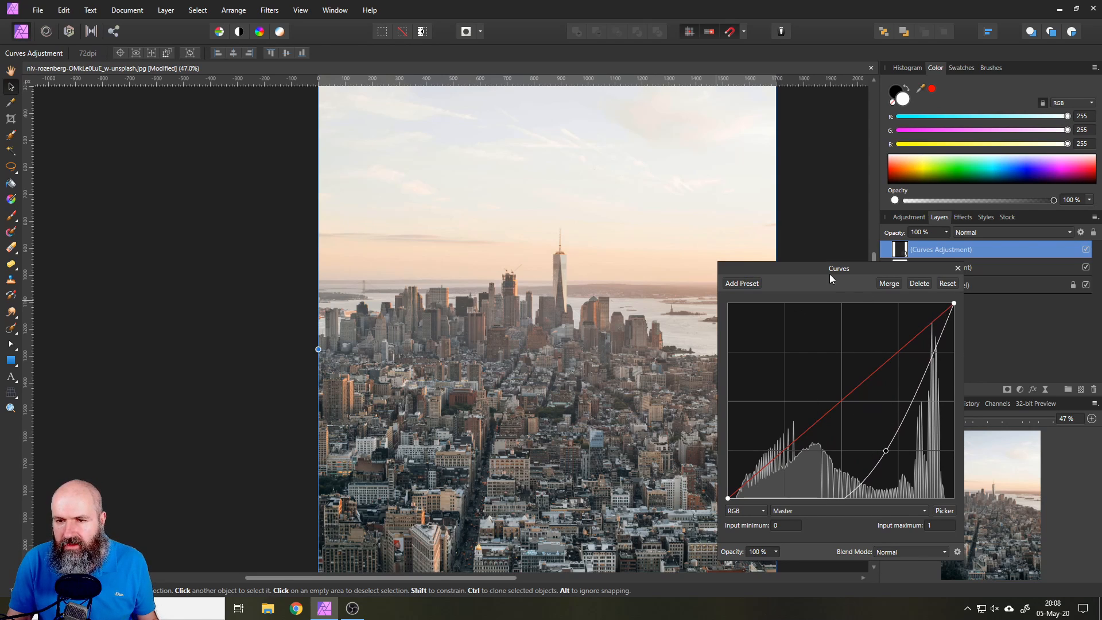
{"action": "left_click_drag", "start_coordinate": [828, 274], "coordinate": [935, 285]}
{"action": "scroll", "coordinate": [668, 304], "scroll_direction": "down", "scroll_amount": 2}
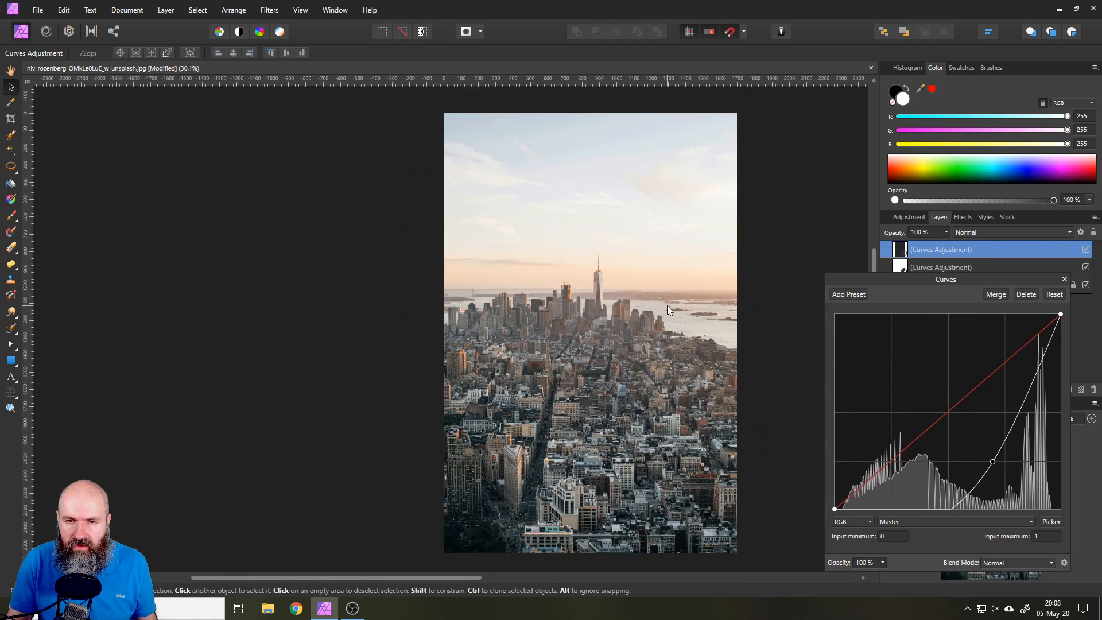
{"action": "left_click_drag", "start_coordinate": [667, 305], "coordinate": [595, 336]}
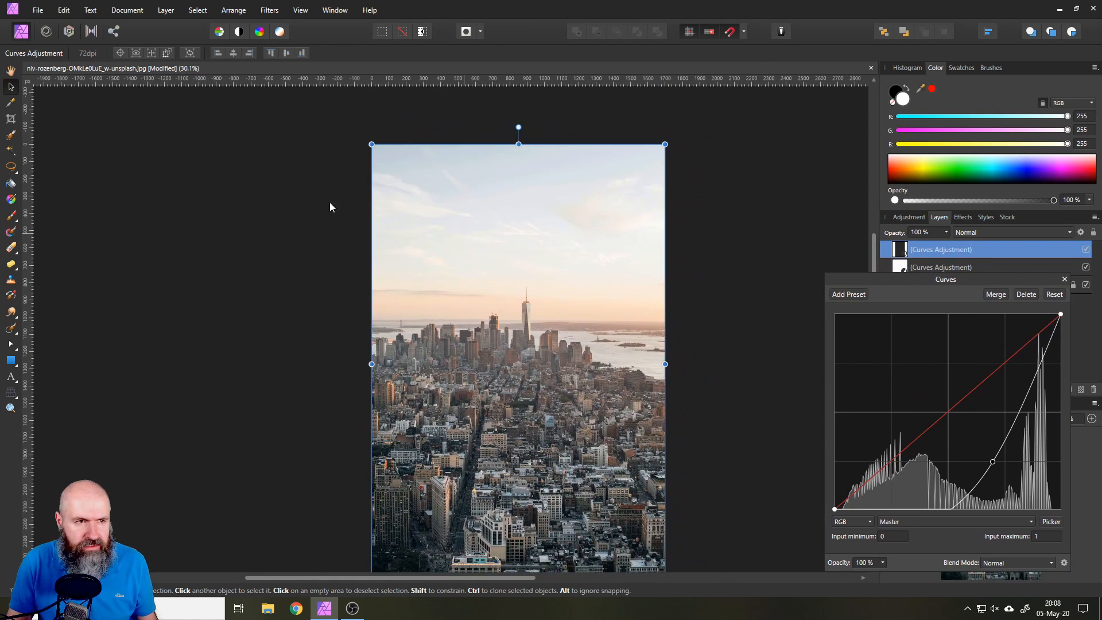
- Paint white on the upper Curves mask across the horizon and skyline with a soft 1406 px brush at 26% opacity
{"action": "left_click", "coordinate": [11, 218]}
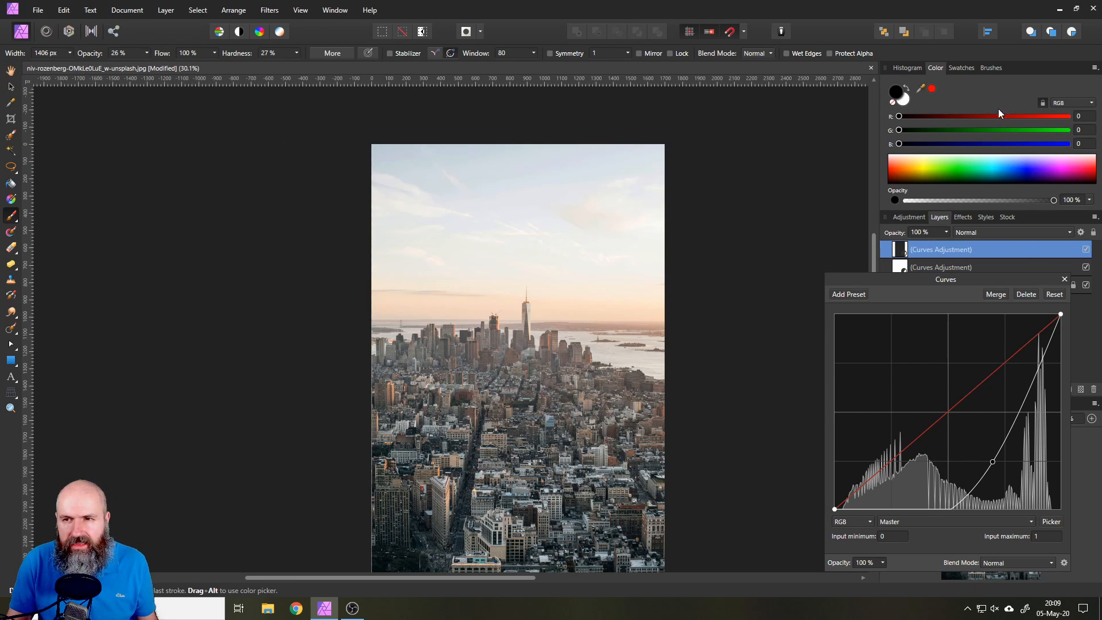
{"action": "left_click", "coordinate": [904, 101]}
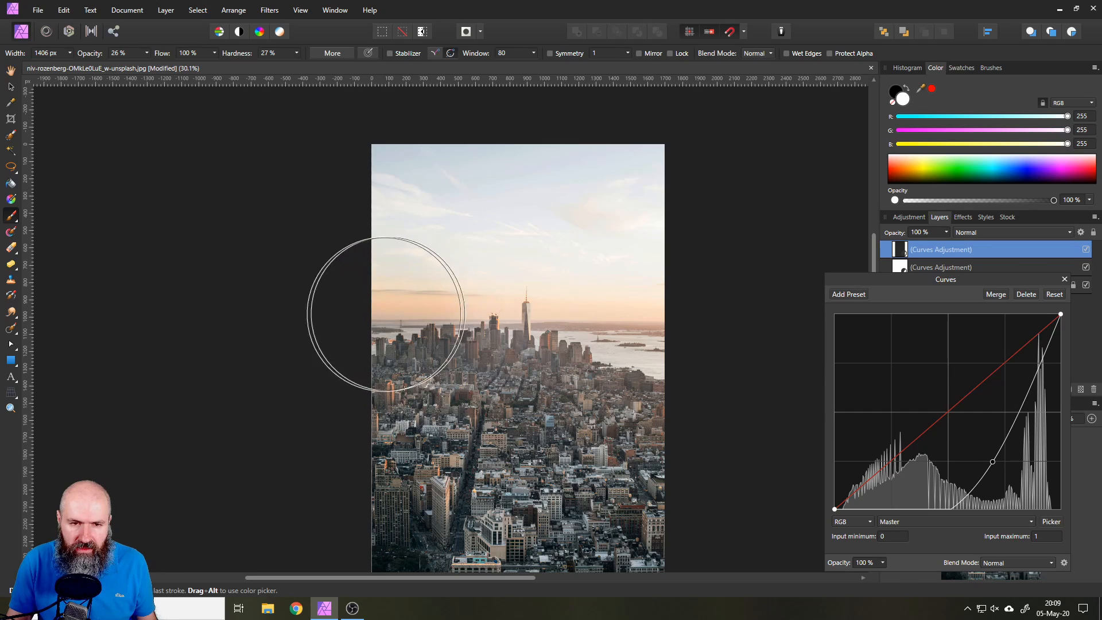
{"action": "left_click_drag", "start_coordinate": [363, 319], "coordinate": [693, 326]}
{"action": "mouse_move", "coordinate": [669, 370]}
{"action": "left_mouse_down"}
{"action": "mouse_move", "coordinate": [491, 391]}
{"action": "mouse_move", "coordinate": [399, 381]}
{"action": "left_mouse_up"}
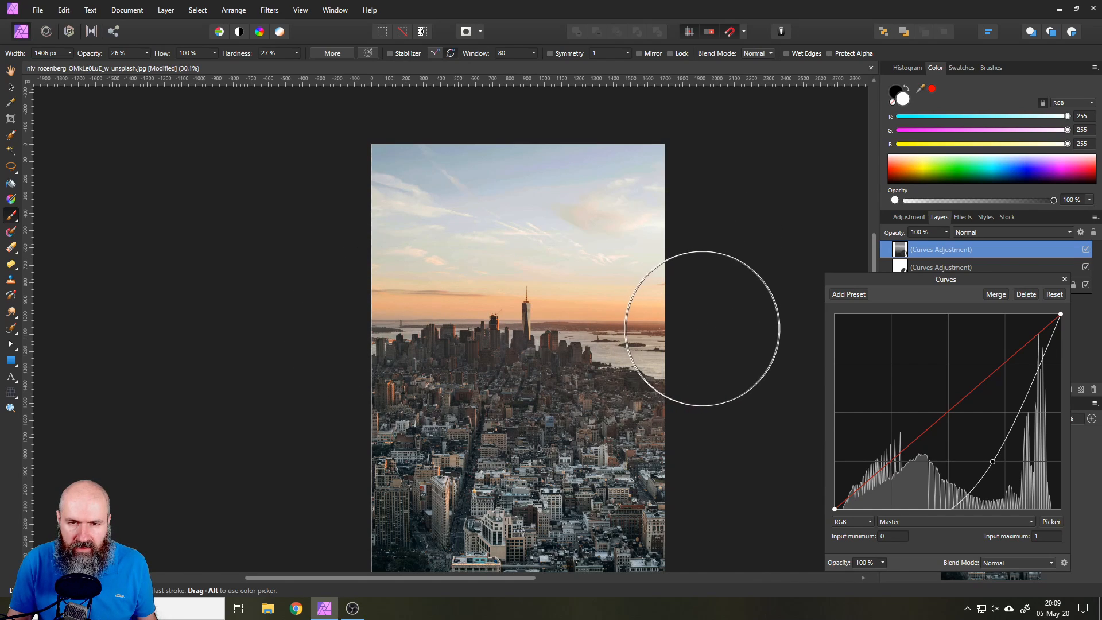
{"action": "left_click_drag", "start_coordinate": [904, 280], "coordinate": [858, 230]}
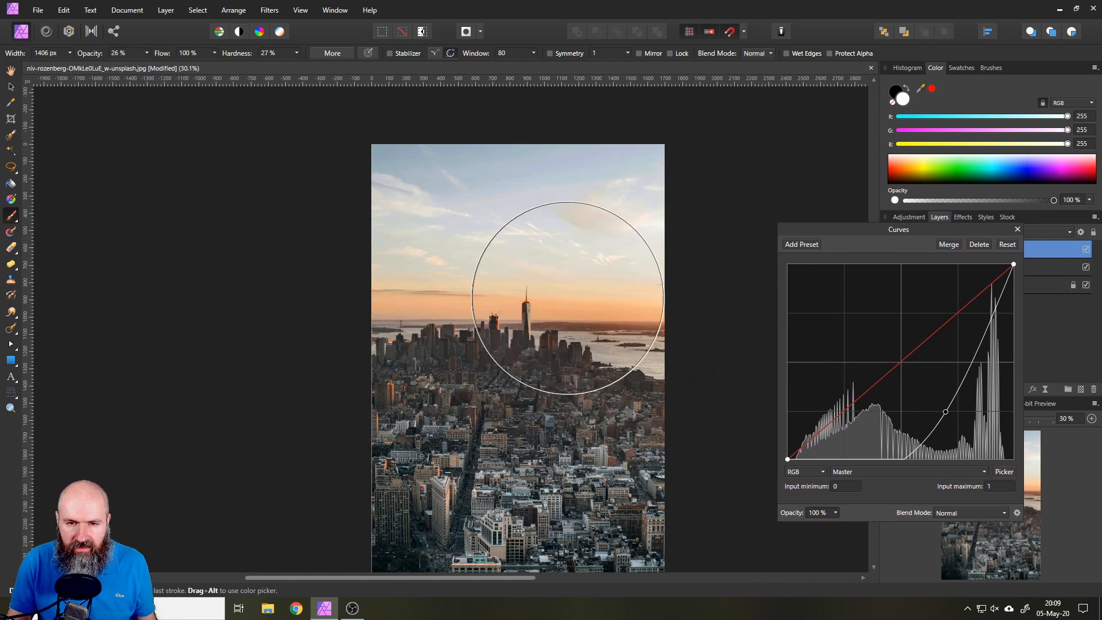
{"action": "scroll", "coordinate": [566, 308], "scroll_direction": "up", "scroll_amount": 3}
{"action": "left_click_drag", "start_coordinate": [588, 259], "coordinate": [596, 215]}
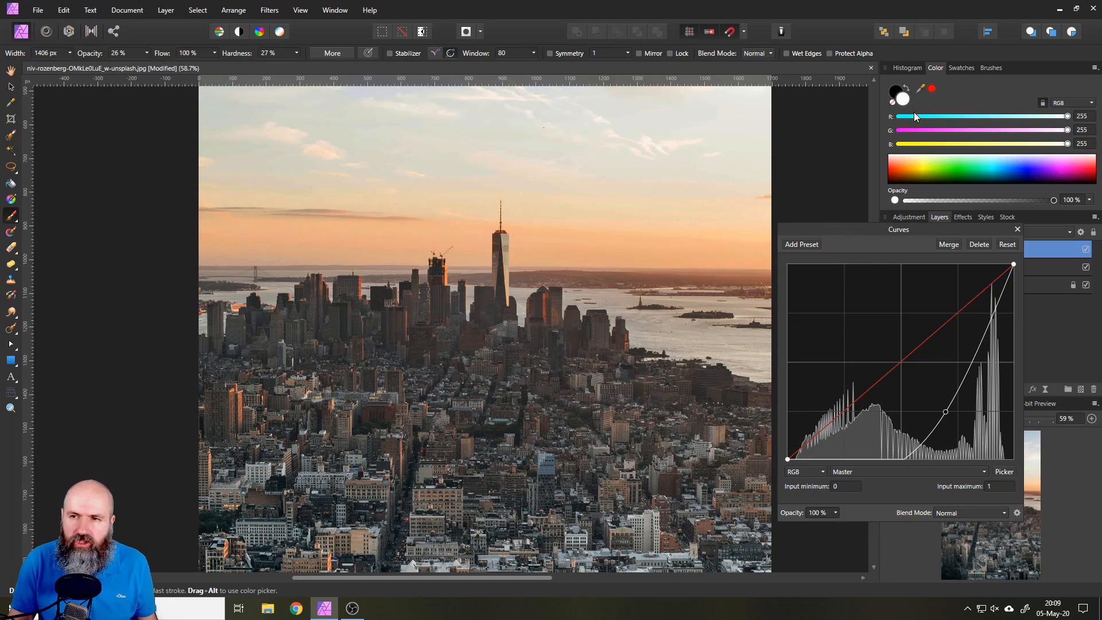
- Switch the brush to black, sweep it across the city on the upper Curves mask, and uncover the layer list
{"action": "left_click", "coordinate": [895, 92]}
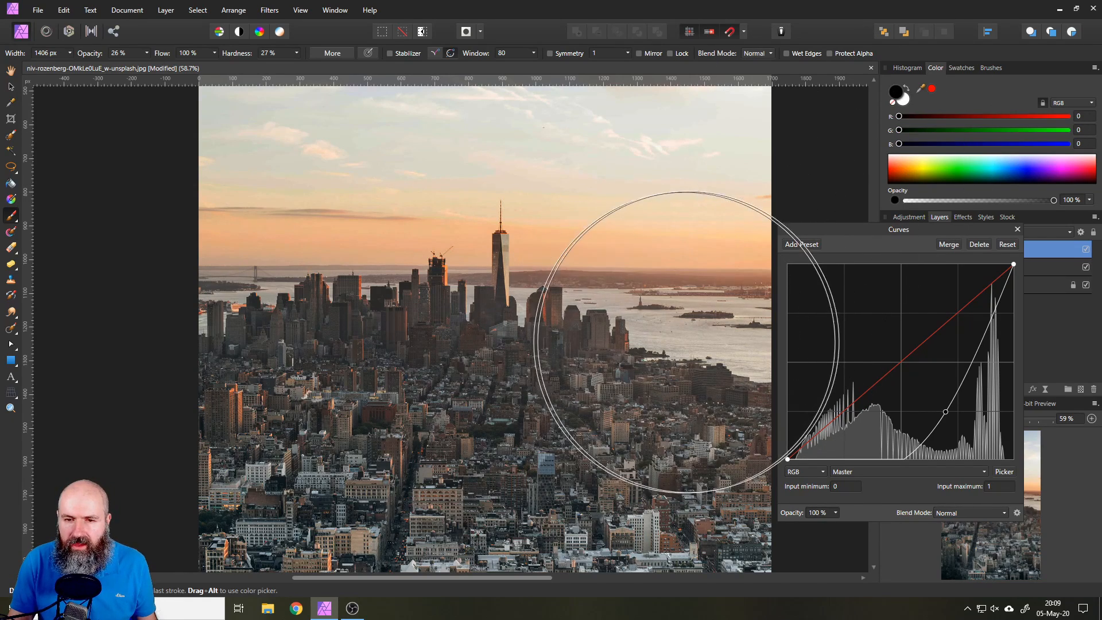
{"action": "mouse_move", "coordinate": [686, 342]}
{"action": "left_mouse_down"}
{"action": "mouse_move", "coordinate": [480, 317]}
{"action": "mouse_move", "coordinate": [173, 349]}
{"action": "mouse_move", "coordinate": [317, 369]}
{"action": "left_mouse_up"}
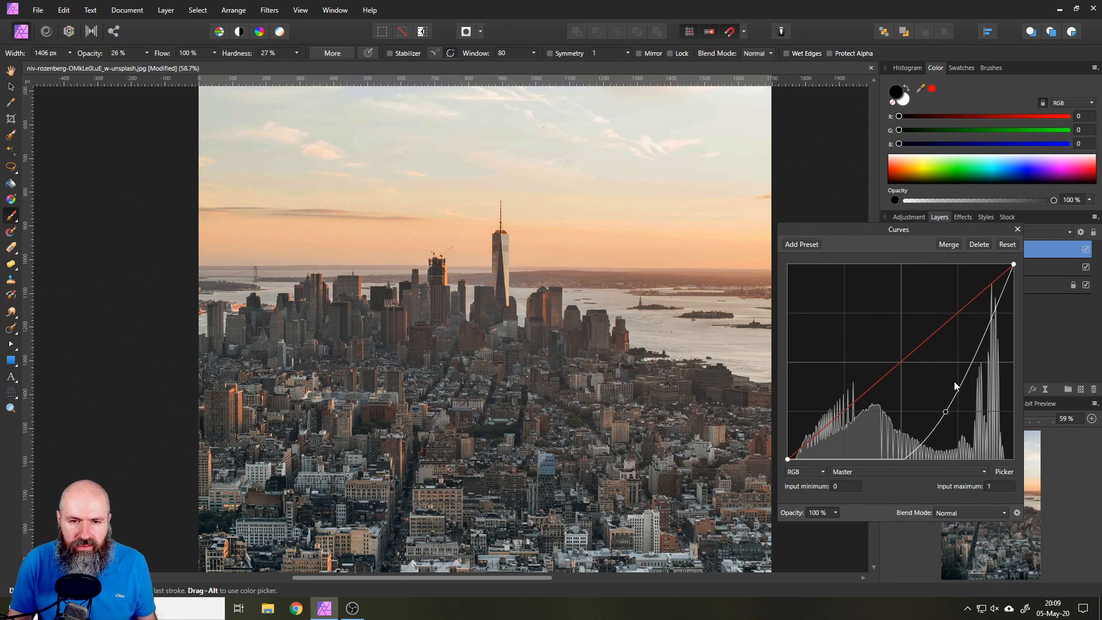
{"action": "left_click_drag", "start_coordinate": [869, 227], "coordinate": [838, 372]}
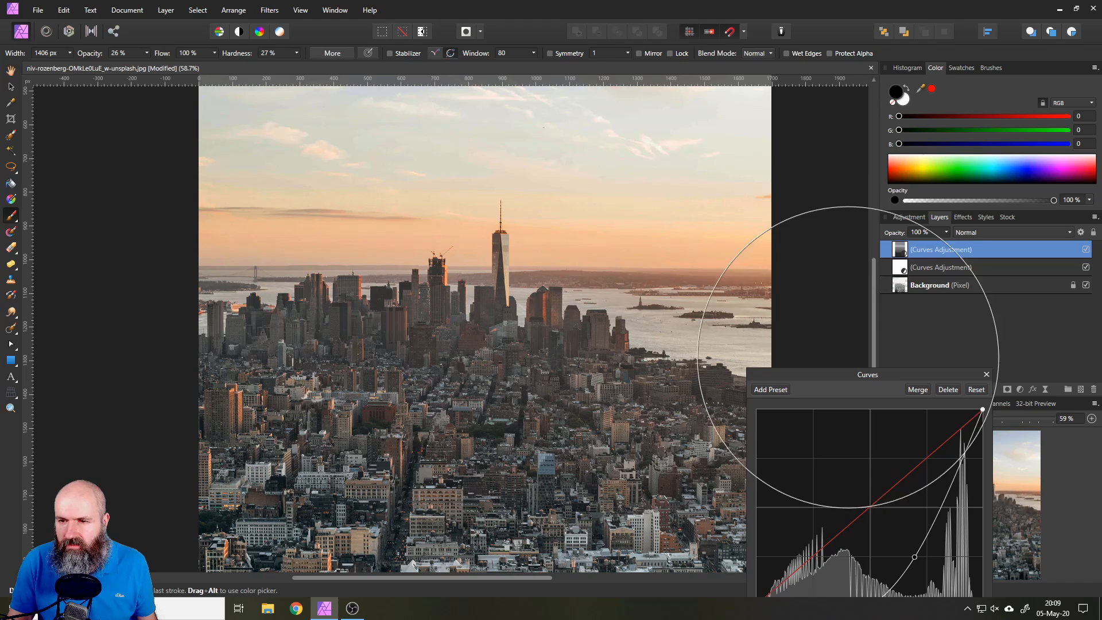
- Inspect the upper Curves adjustment's mask on its own in grayscale, clear the stray selection, and return to the photo
{"action": "left_click", "coordinate": [899, 249], "text": "ctrl"}
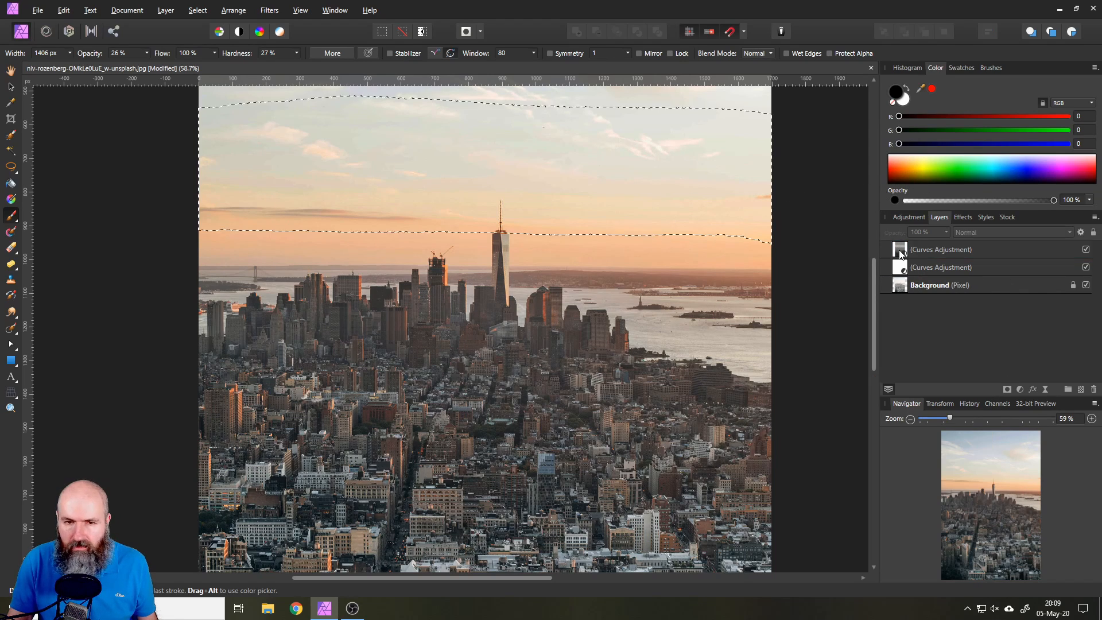
{"action": "left_click", "coordinate": [900, 249], "text": "alt"}
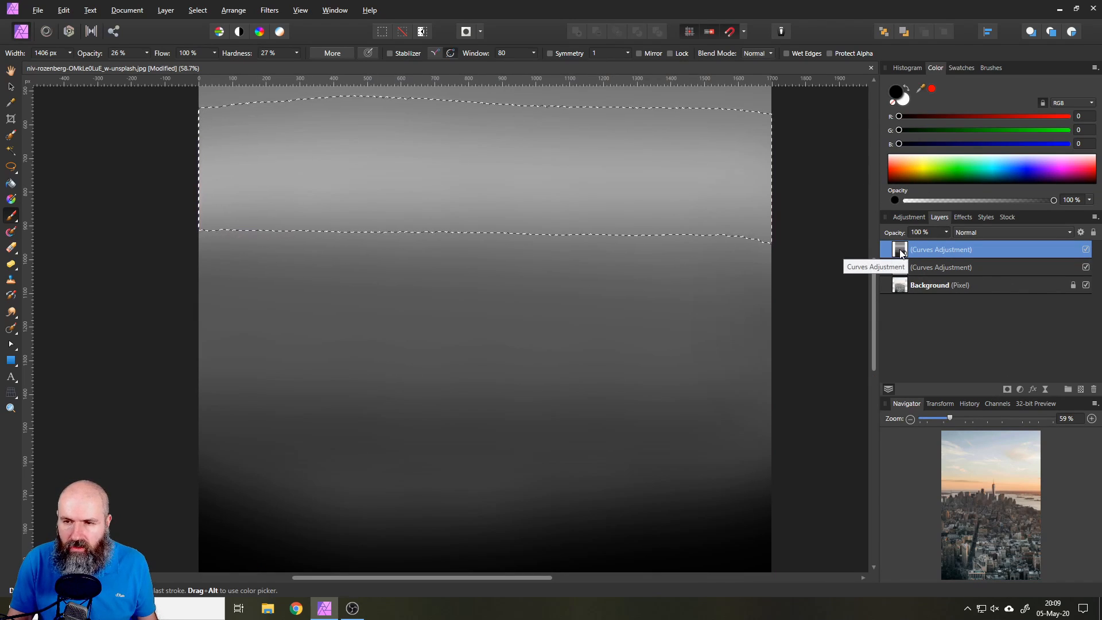
{"action": "key", "text": "ctrl+d"}
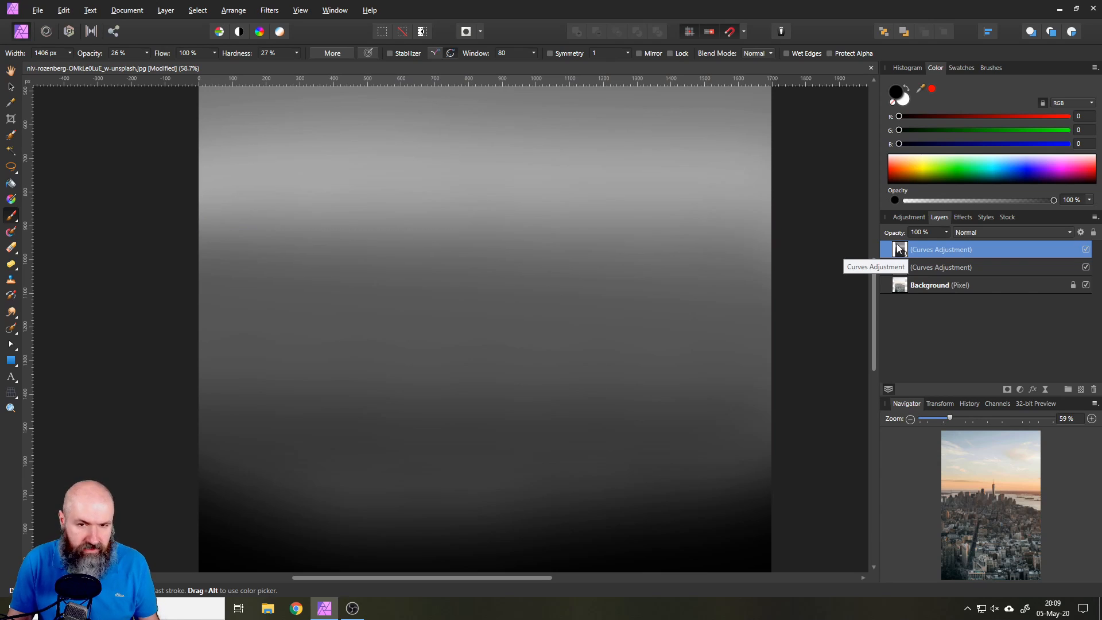
{"action": "scroll", "coordinate": [857, 297], "scroll_direction": "up", "scroll_amount": 1}
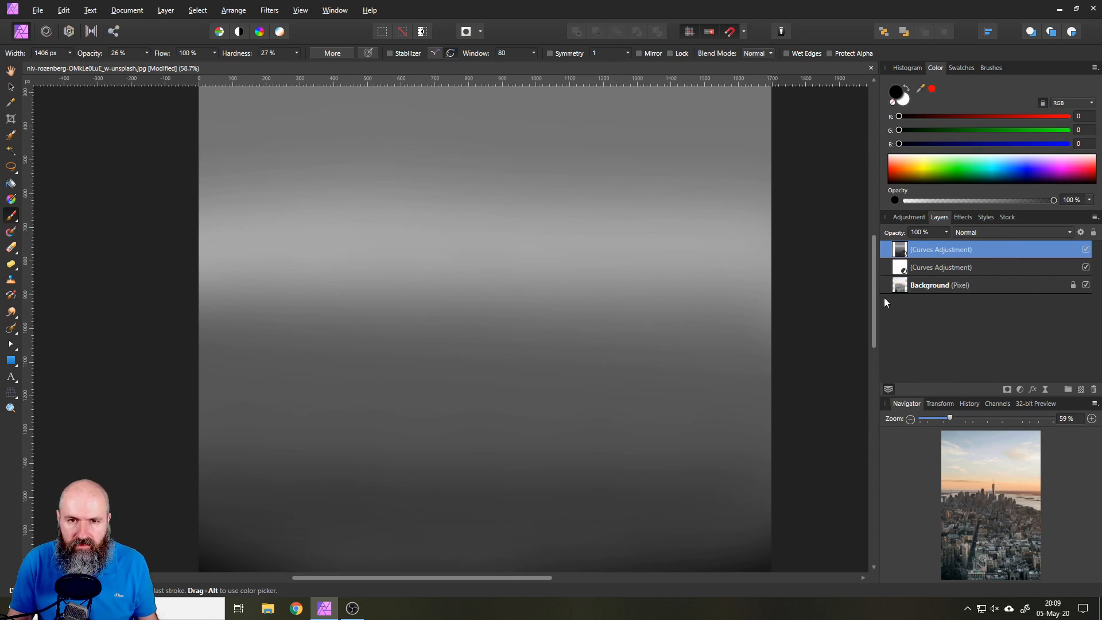
{"action": "left_click", "coordinate": [902, 271]}
{"action": "left_click", "coordinate": [900, 255]}
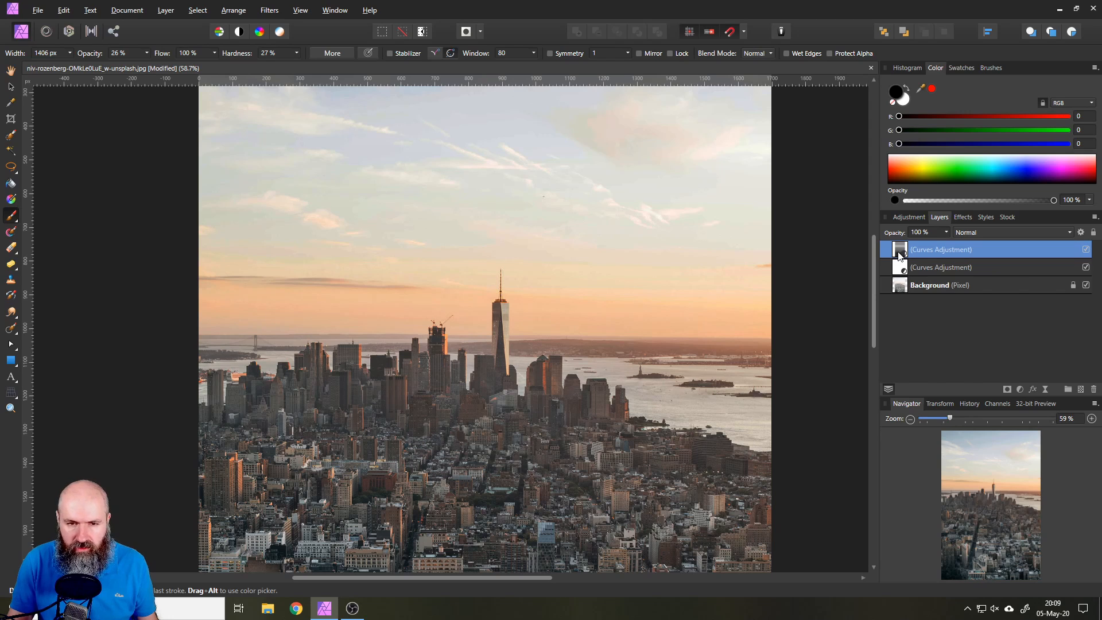
- Switch to the Move tool, reopen the upper Curves adjustment and raise its Master midtone point to soften the darkening
{"action": "left_click", "coordinate": [10, 87]}
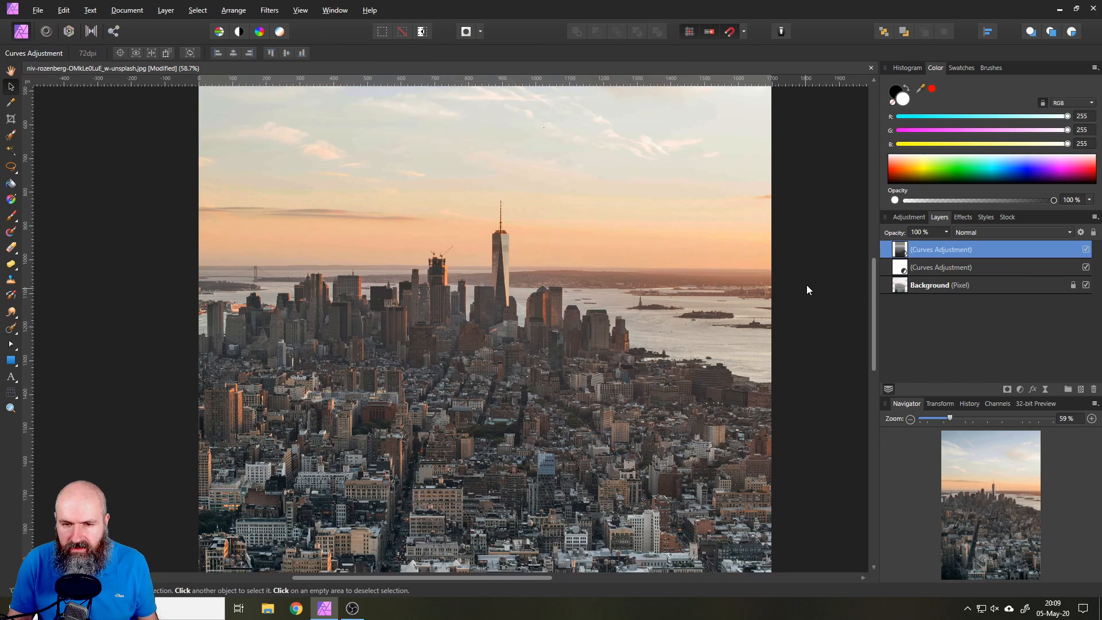
{"action": "scroll", "coordinate": [806, 285], "scroll_direction": "down", "scroll_amount": 2}
{"action": "double_click", "coordinate": [904, 249]}
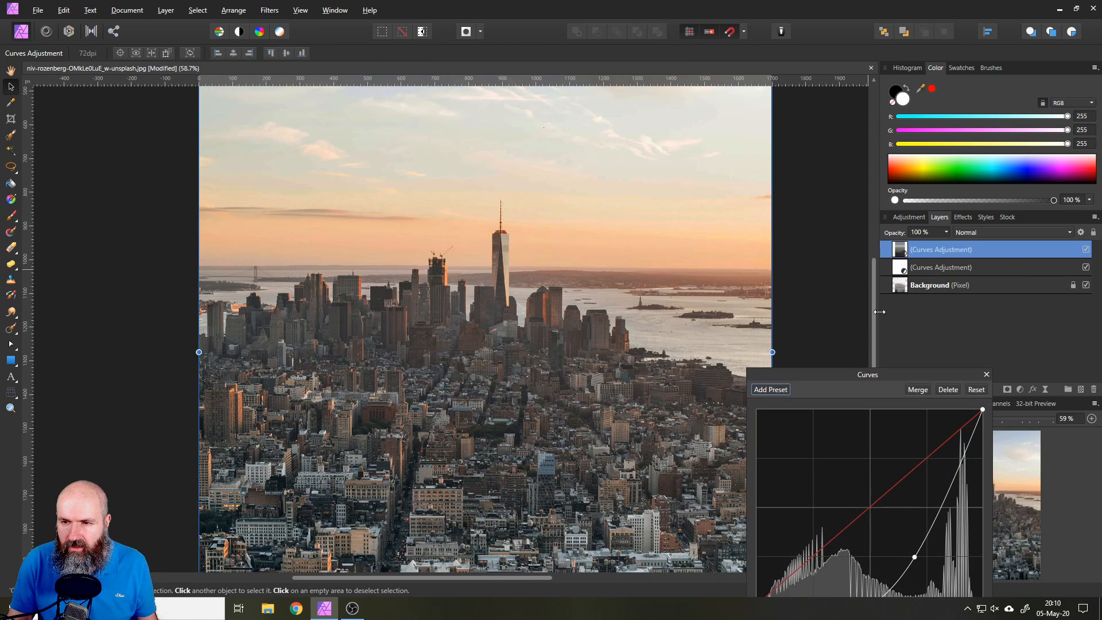
{"action": "left_click_drag", "start_coordinate": [849, 374], "coordinate": [860, 205]}
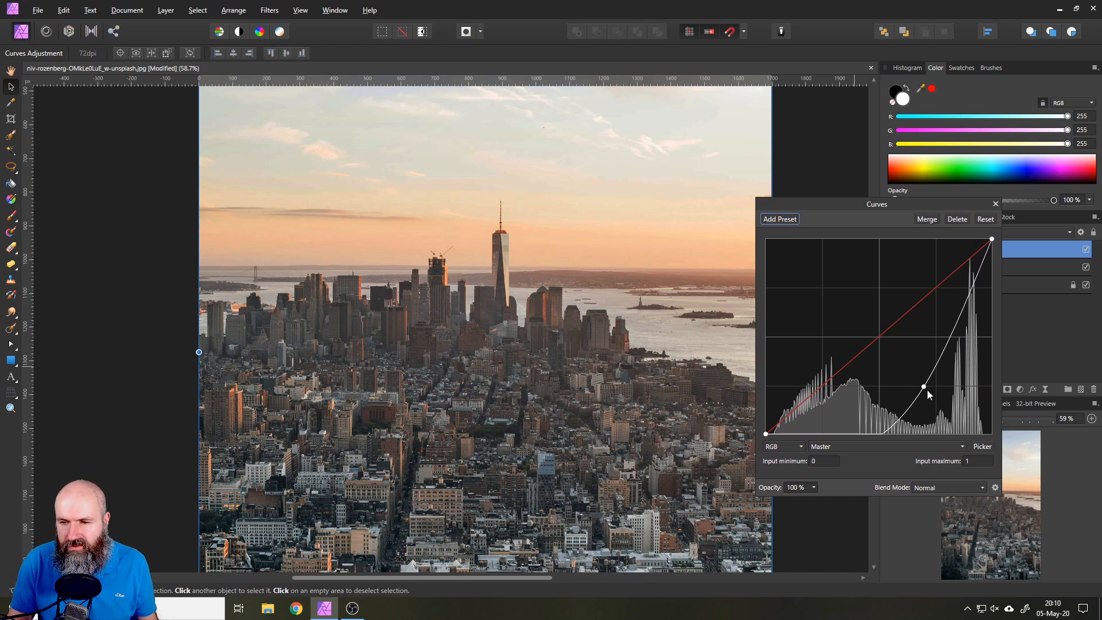
{"action": "left_click_drag", "start_coordinate": [924, 386], "coordinate": [910, 366]}
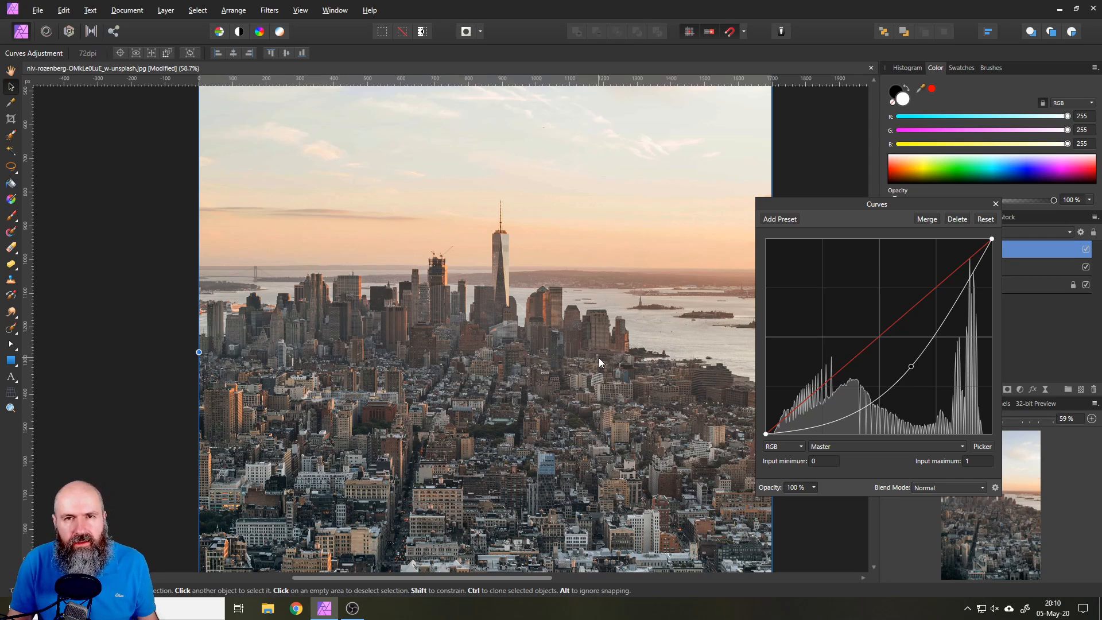
- Raise the Red channel's midtones above the diagonal in the upper Curves adjustment and close its dialog
{"action": "left_click", "coordinate": [852, 448]}
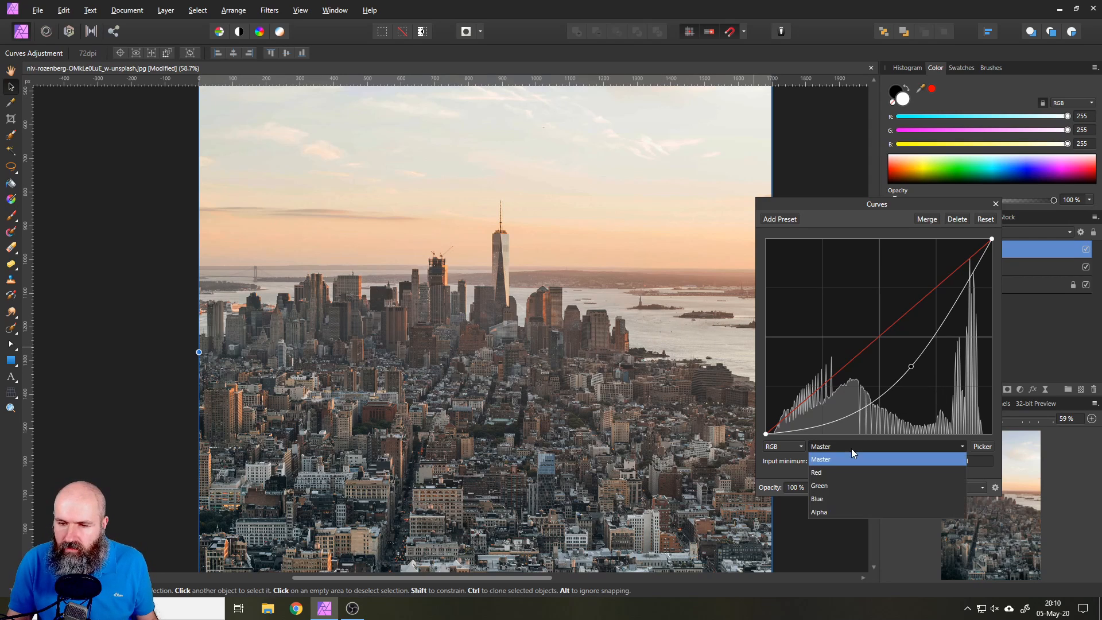
{"action": "left_click", "coordinate": [824, 473]}
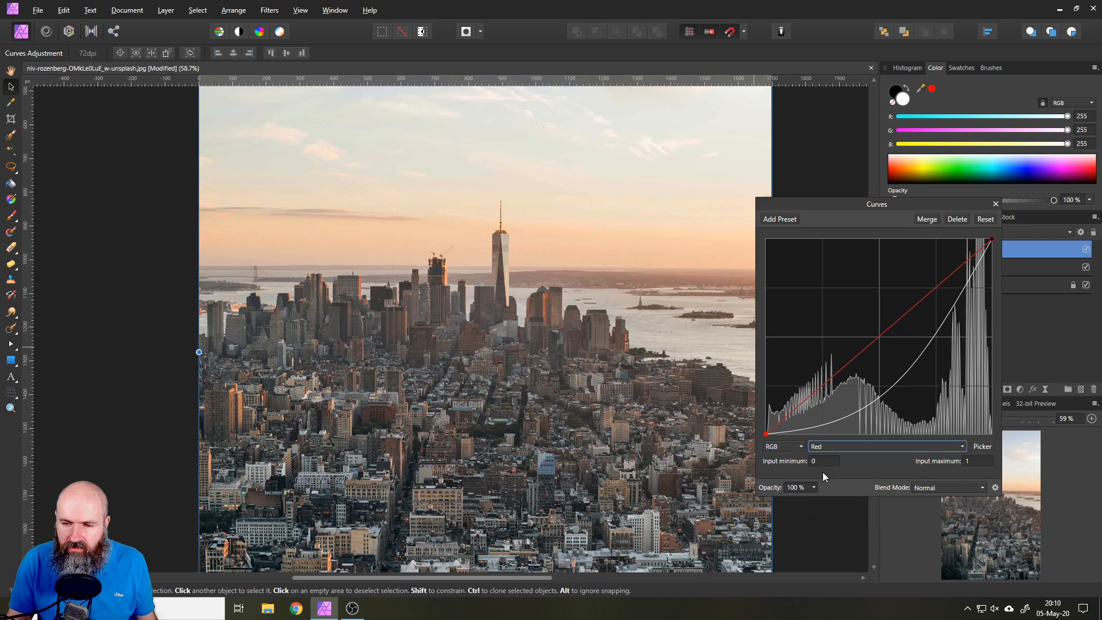
{"action": "left_click_drag", "start_coordinate": [877, 339], "coordinate": [897, 355]}
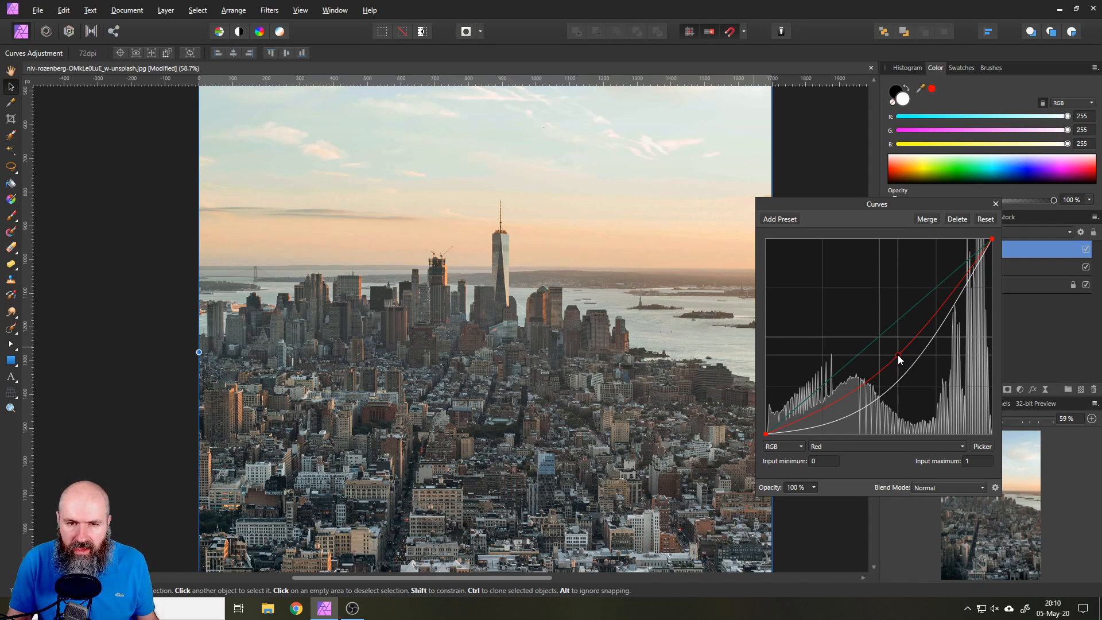
{"action": "left_click_drag", "start_coordinate": [897, 355], "coordinate": [866, 322]}
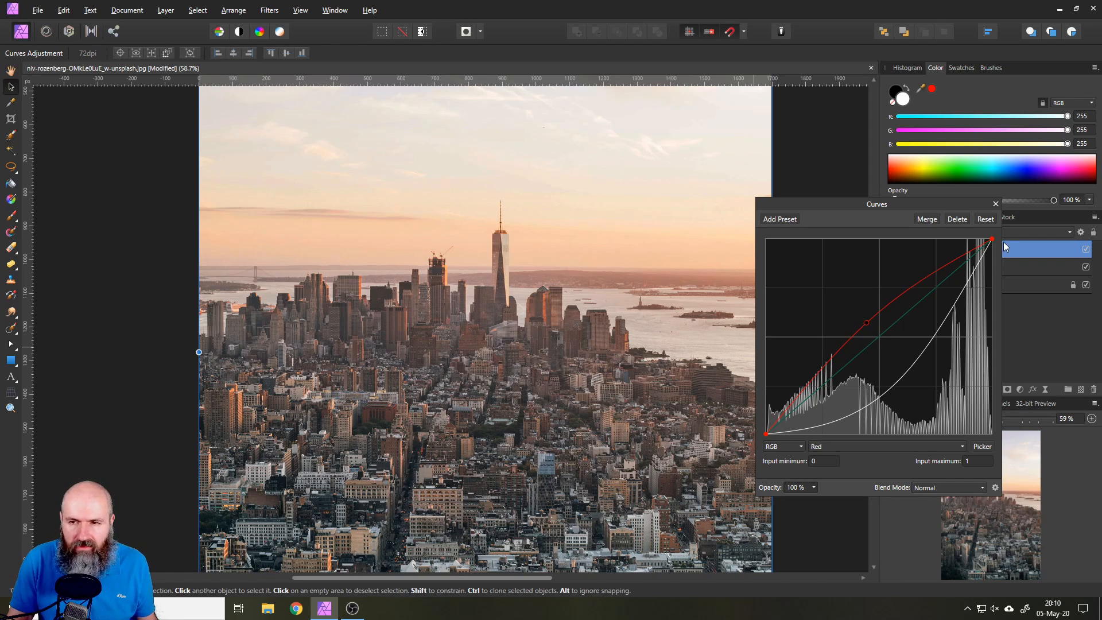
{"action": "left_click", "coordinate": [996, 205]}
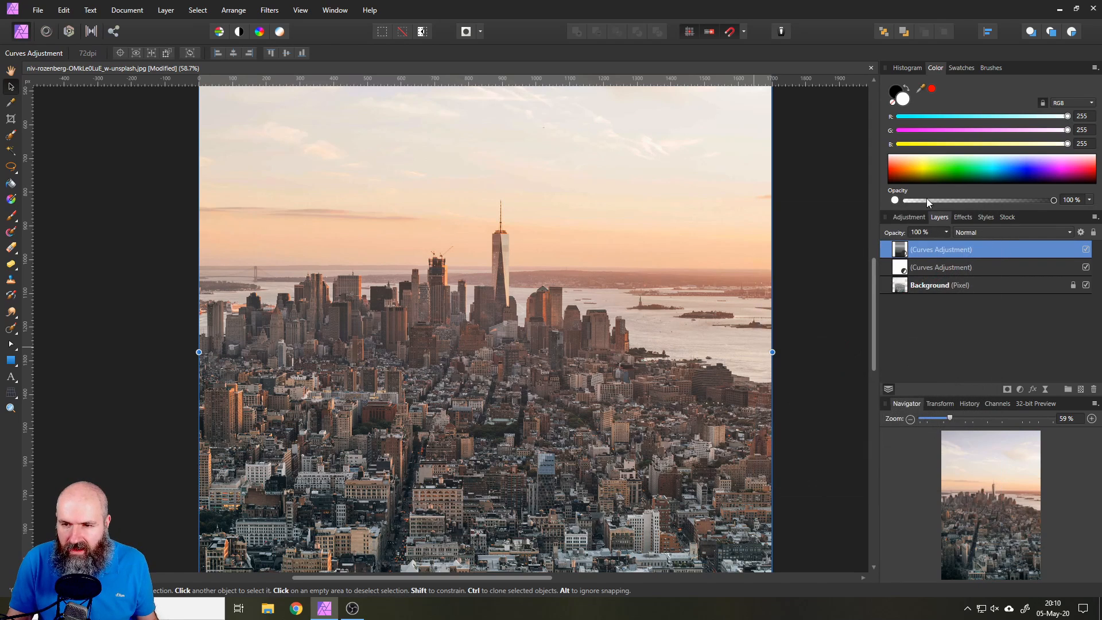
- Examine the whole photo and close-ups of the skyline and foreground buildings for color differences between them
{"action": "scroll", "coordinate": [670, 304], "scroll_direction": "up", "scroll_amount": 1}
{"action": "scroll", "coordinate": [670, 304], "scroll_direction": "down", "scroll_amount": 5}
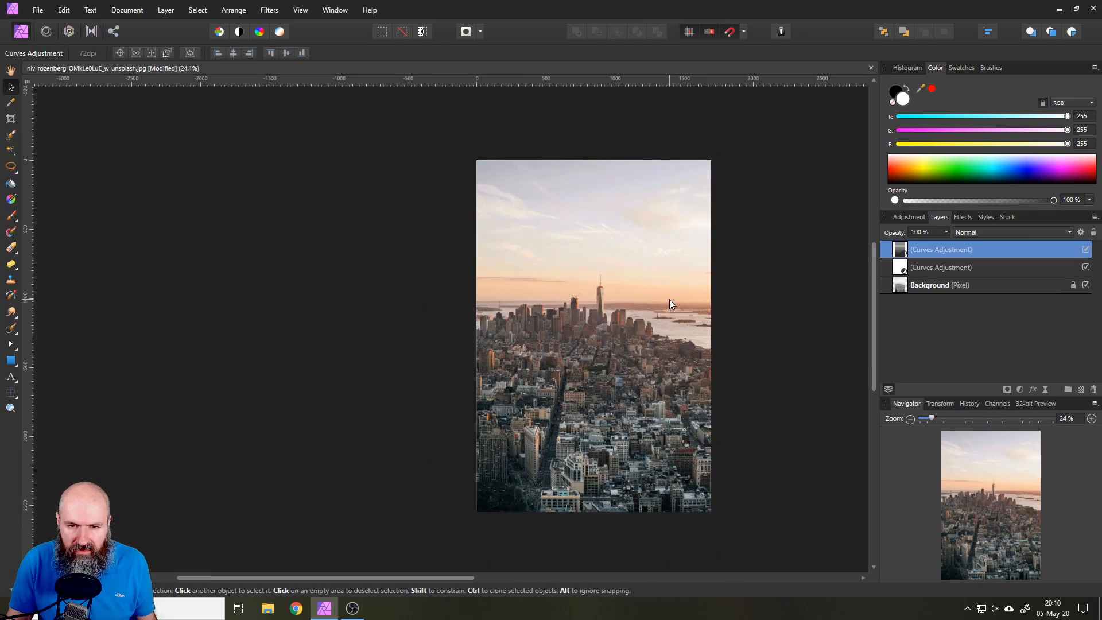
{"action": "left_click_drag", "start_coordinate": [749, 304], "coordinate": [698, 297]}
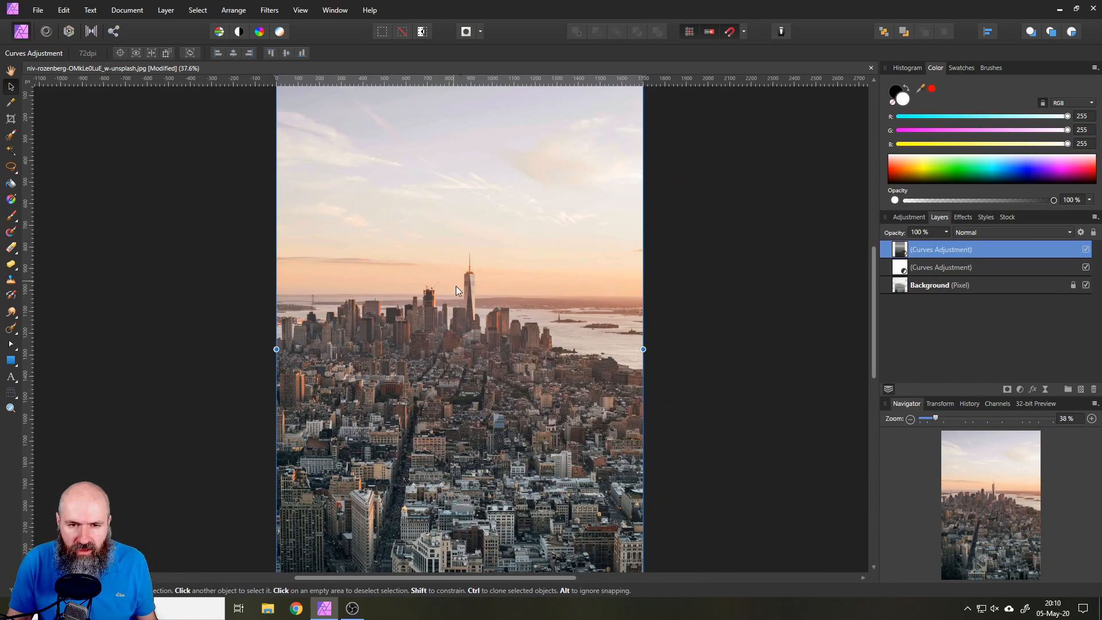
{"action": "scroll", "coordinate": [456, 286], "scroll_direction": "up", "scroll_amount": 6}
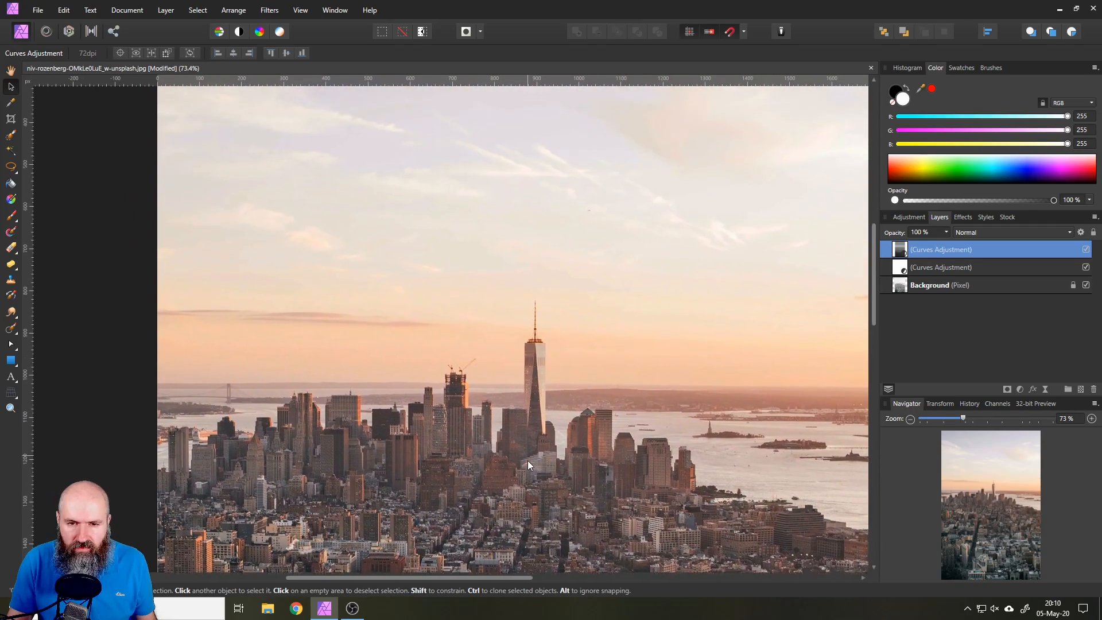
{"action": "left_click_drag", "start_coordinate": [528, 460], "coordinate": [518, 220]}
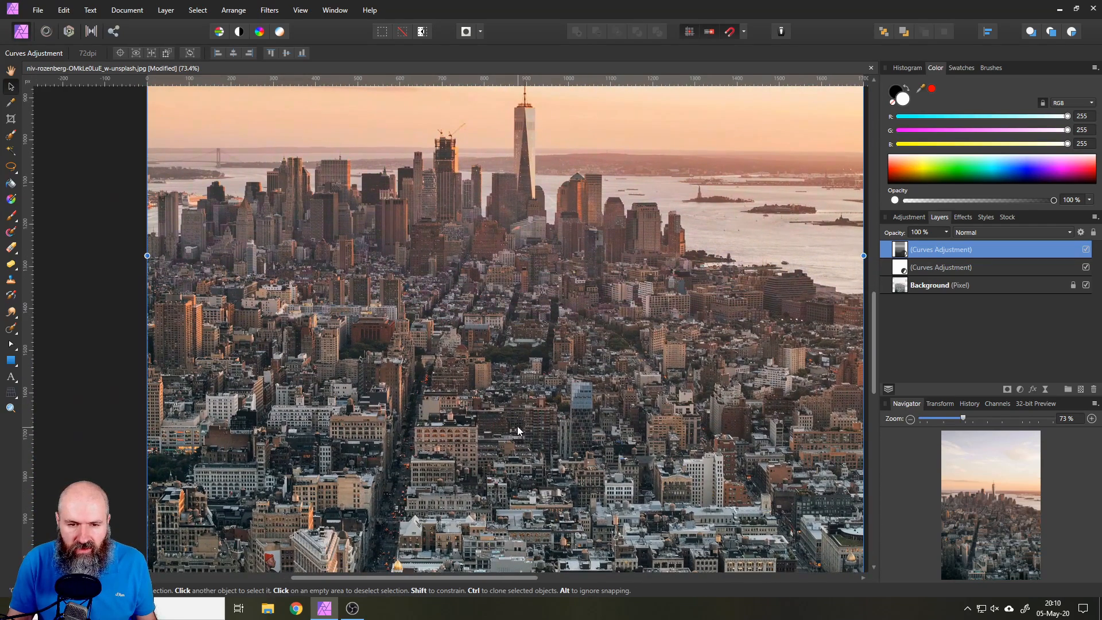
{"action": "left_click_drag", "start_coordinate": [517, 430], "coordinate": [523, 246]}
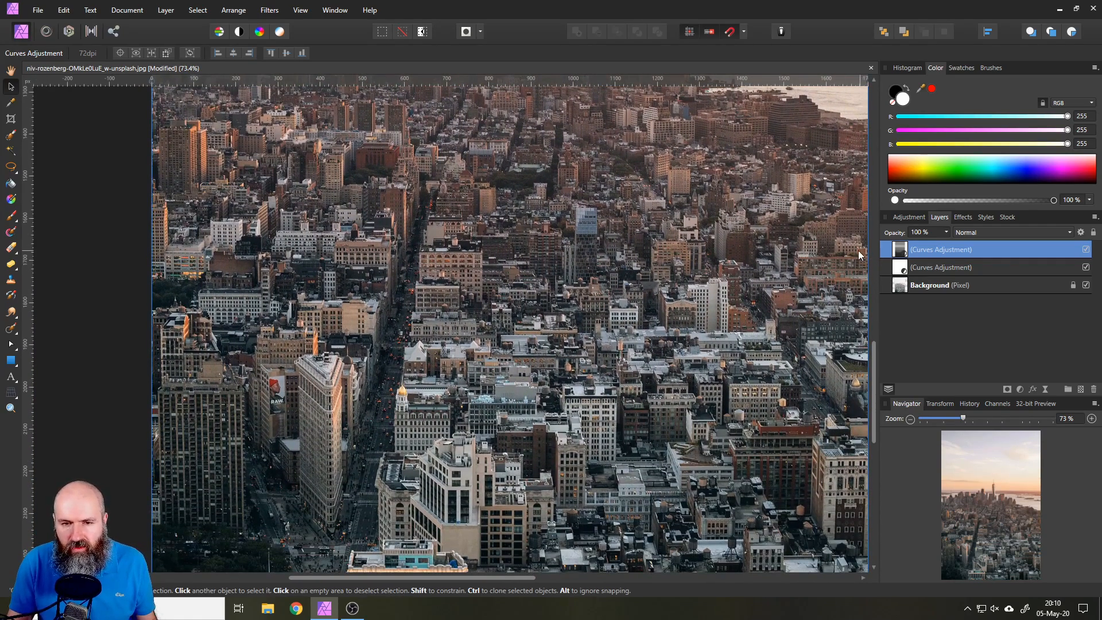
{"action": "left_click_drag", "start_coordinate": [544, 151], "coordinate": [543, 365]}
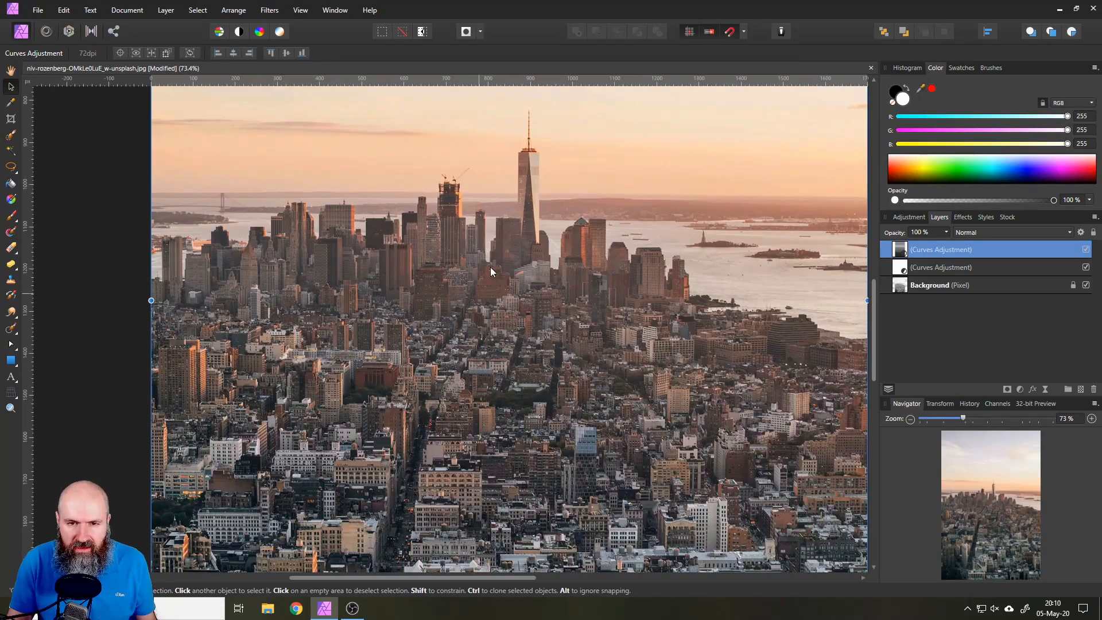
{"action": "scroll", "coordinate": [532, 365], "scroll_direction": "down", "scroll_amount": 5}
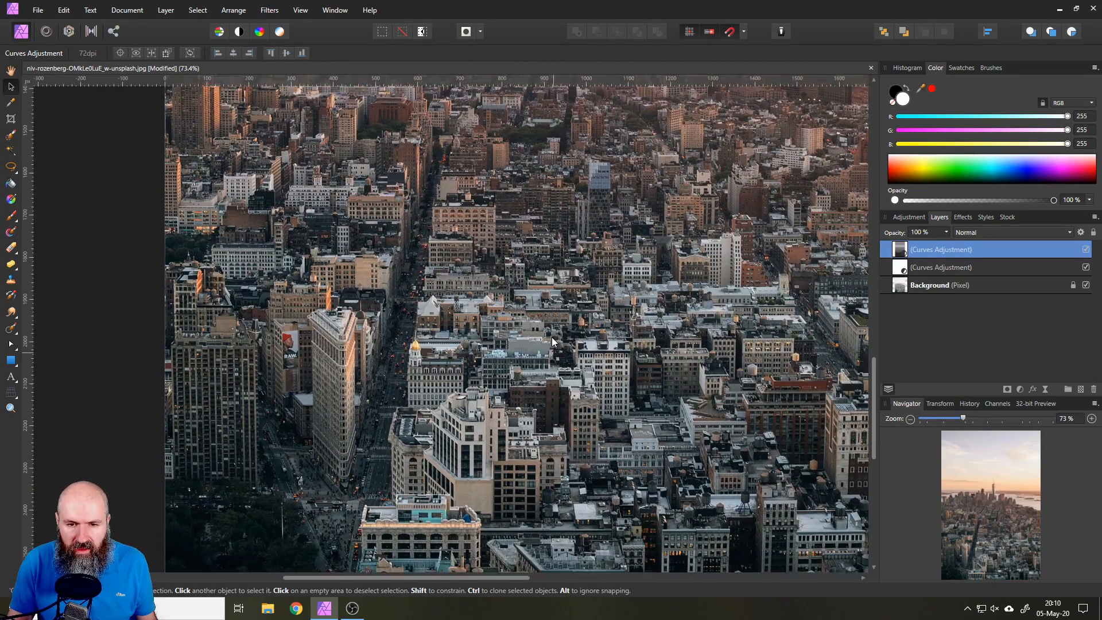
{"action": "scroll", "coordinate": [540, 347], "scroll_direction": "down", "scroll_amount": 4, "text": "ctrl"}
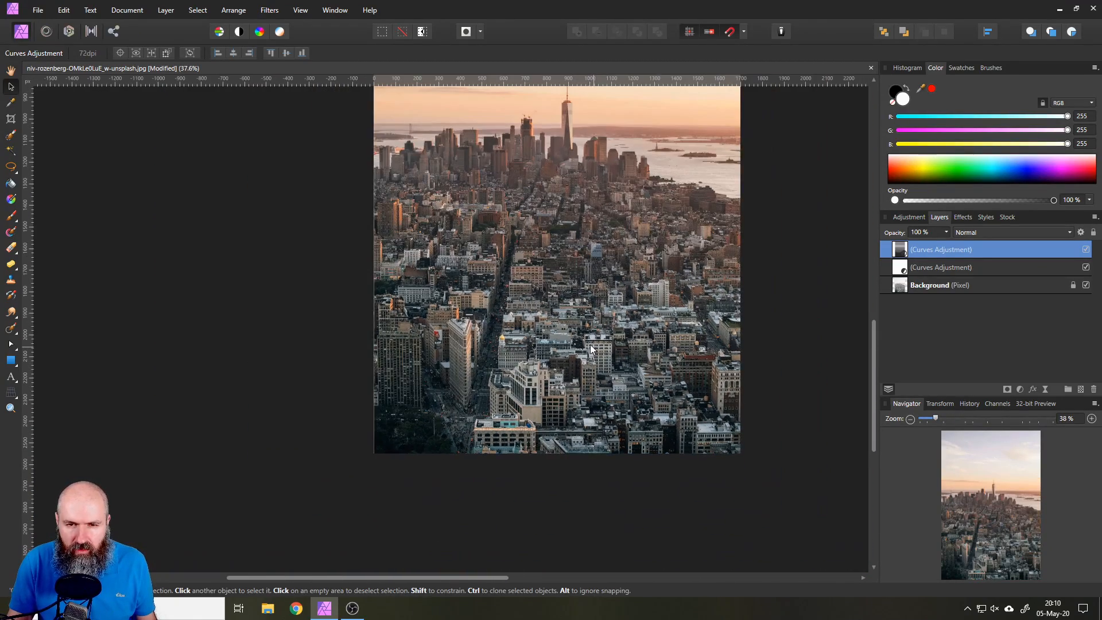
{"action": "scroll", "coordinate": [602, 373], "scroll_direction": "up", "scroll_amount": 2}
{"action": "left_click", "coordinate": [556, 250]}
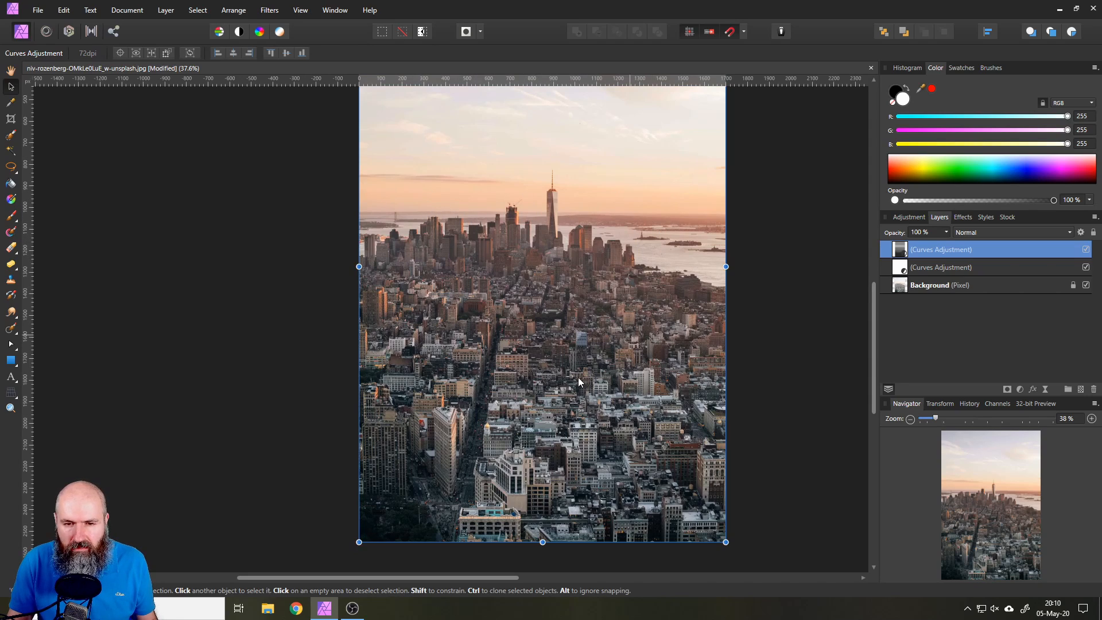
- Raise the Red channel's midtones slightly in the lower Curves adjustment to warm the foreground buildings, and close its dialog
{"action": "scroll", "coordinate": [537, 459], "scroll_direction": "up", "scroll_amount": 4, "text": "ctrl"}
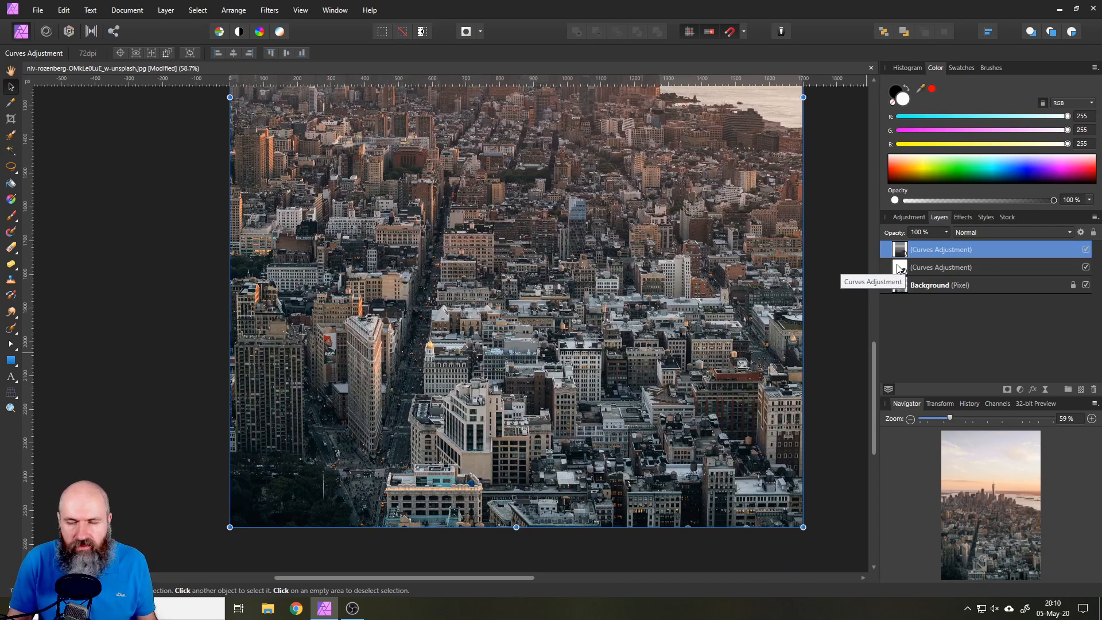
{"action": "double_click", "coordinate": [899, 268]}
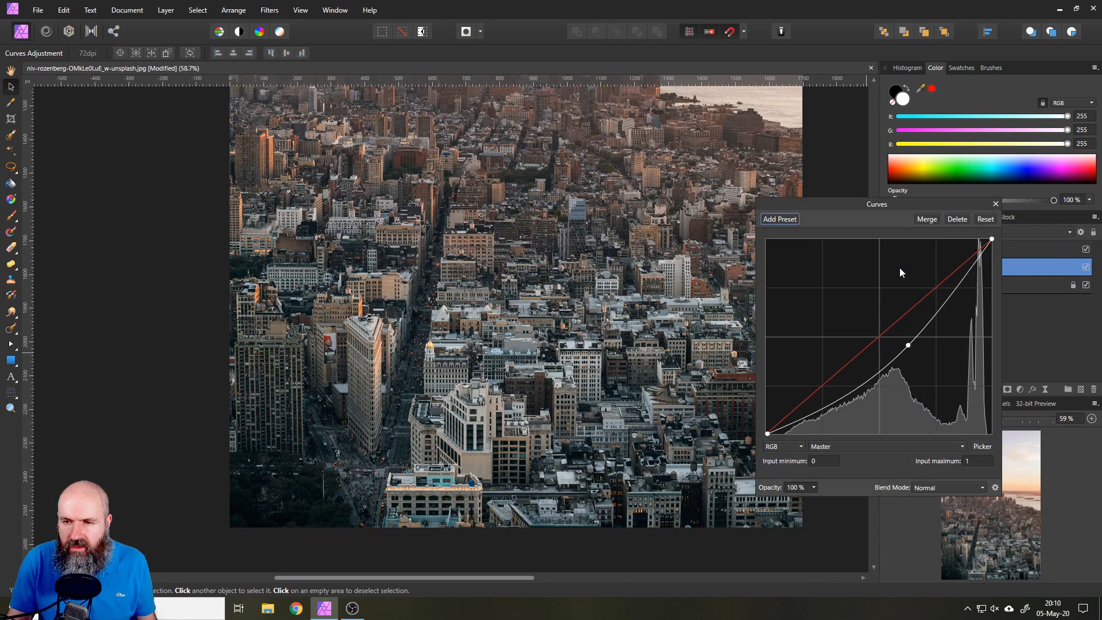
{"action": "left_click", "coordinate": [867, 447]}
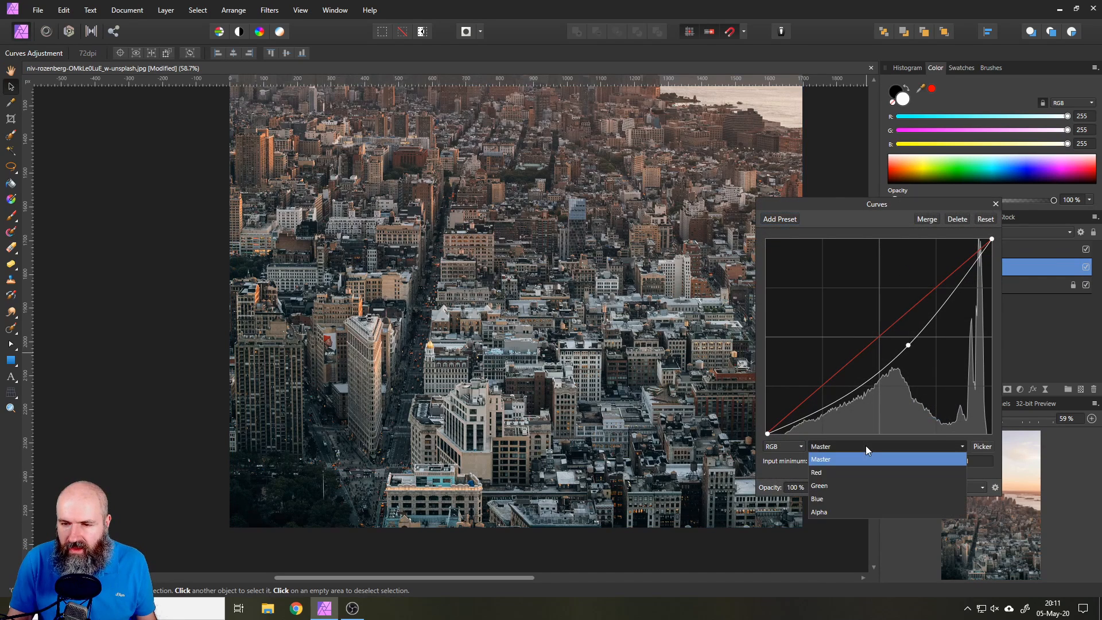
{"action": "left_click", "coordinate": [826, 471]}
{"action": "left_click_drag", "start_coordinate": [834, 207], "coordinate": [890, 319]}
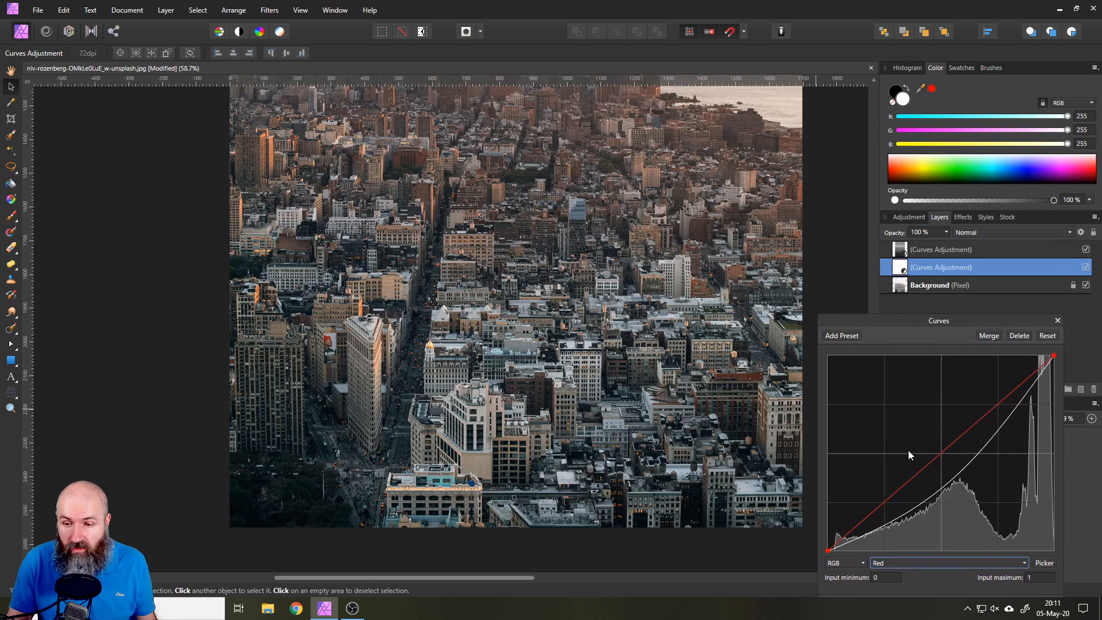
{"action": "left_click_drag", "start_coordinate": [941, 452], "coordinate": [932, 448]}
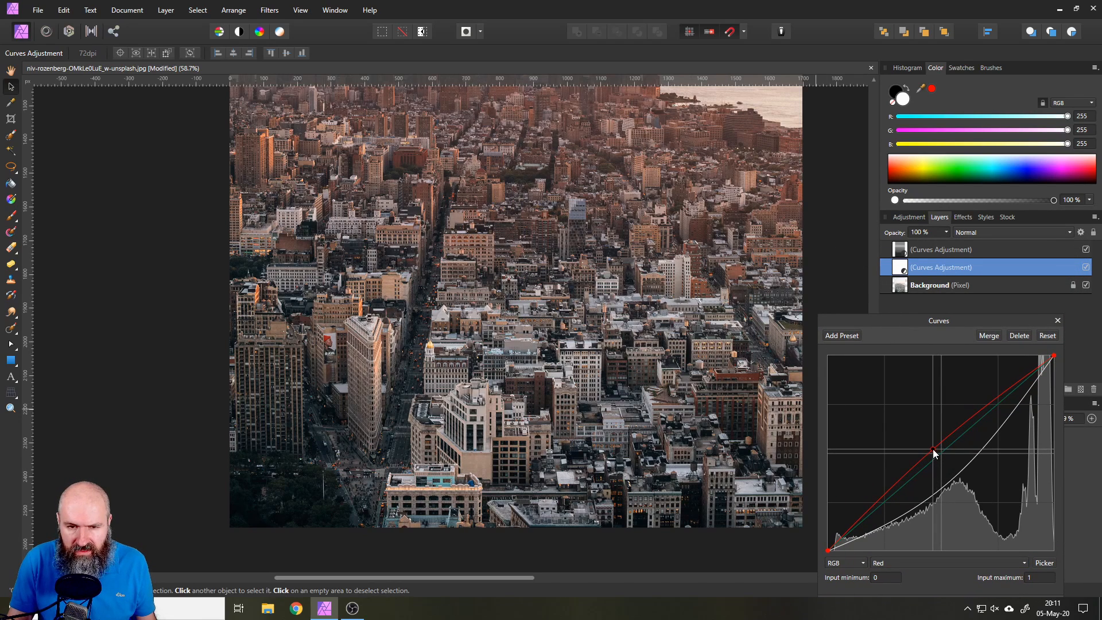
{"action": "scroll", "coordinate": [591, 270], "scroll_direction": "up", "scroll_amount": 3}
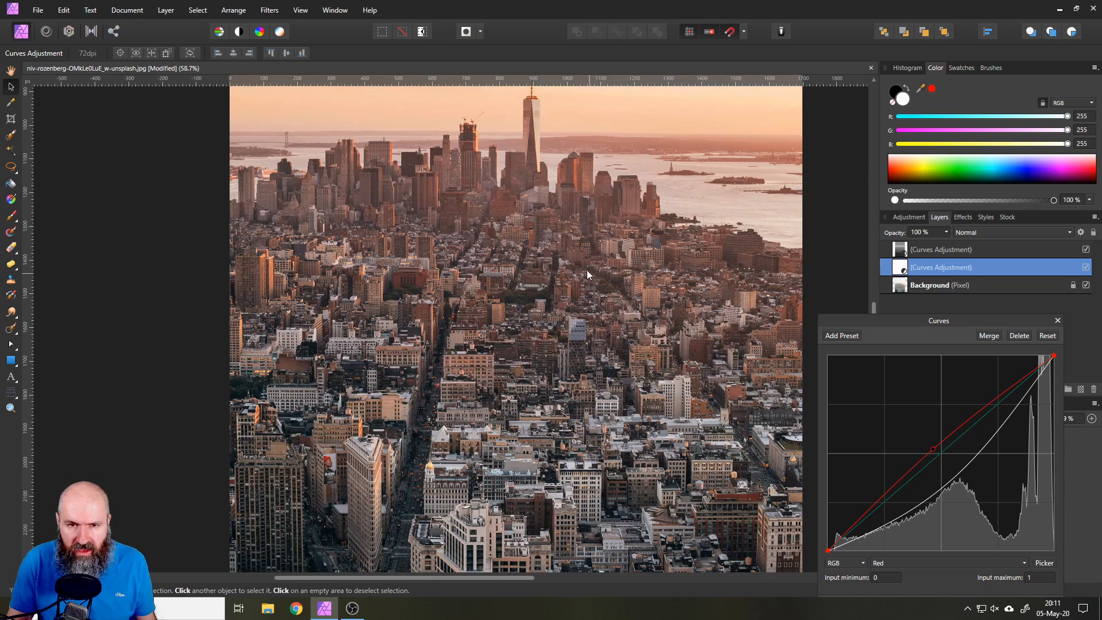
{"action": "scroll", "coordinate": [576, 233], "scroll_direction": "up", "scroll_amount": 3}
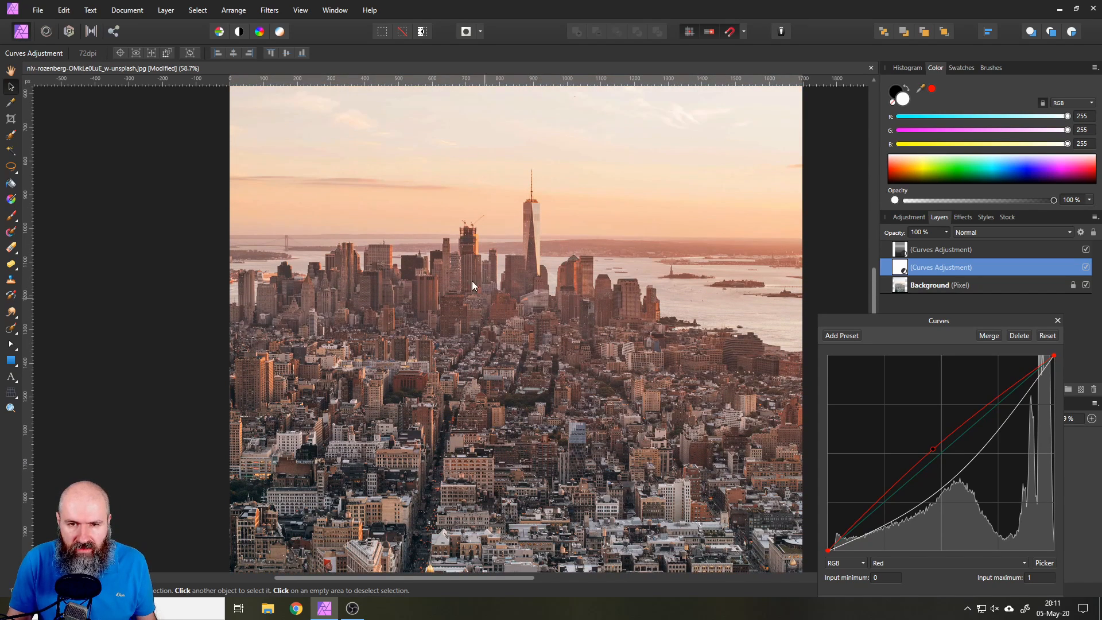
{"action": "left_click", "coordinate": [1058, 322]}
- Lower the Red channel's midtone point slightly in the upper Curves adjustment, close its dialog and check the city
{"action": "double_click", "coordinate": [899, 249]}
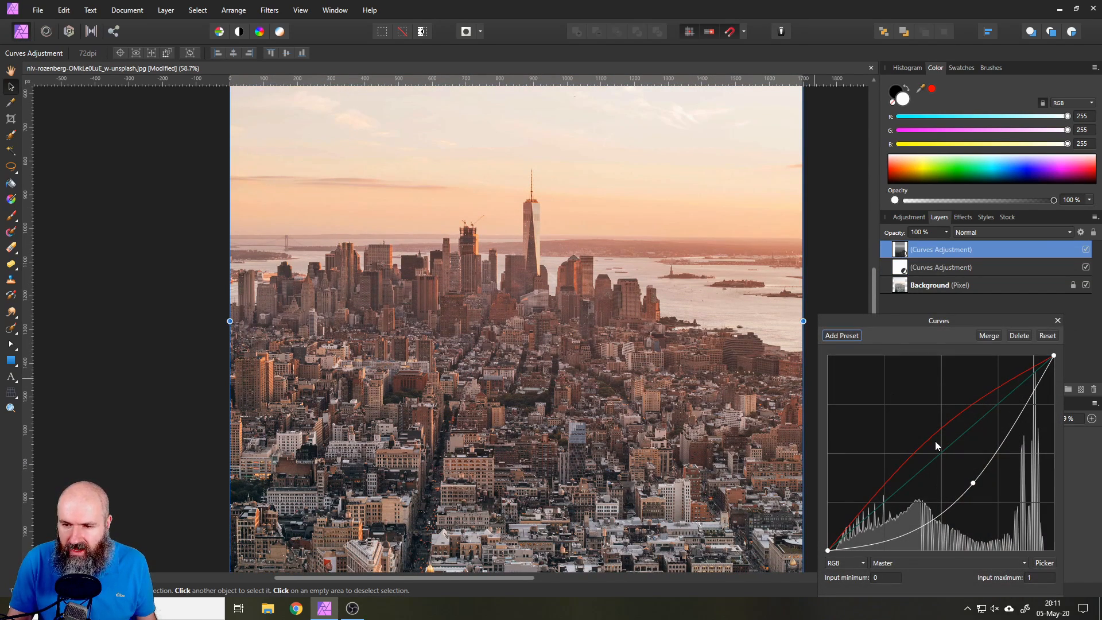
{"action": "left_click", "coordinate": [918, 563]}
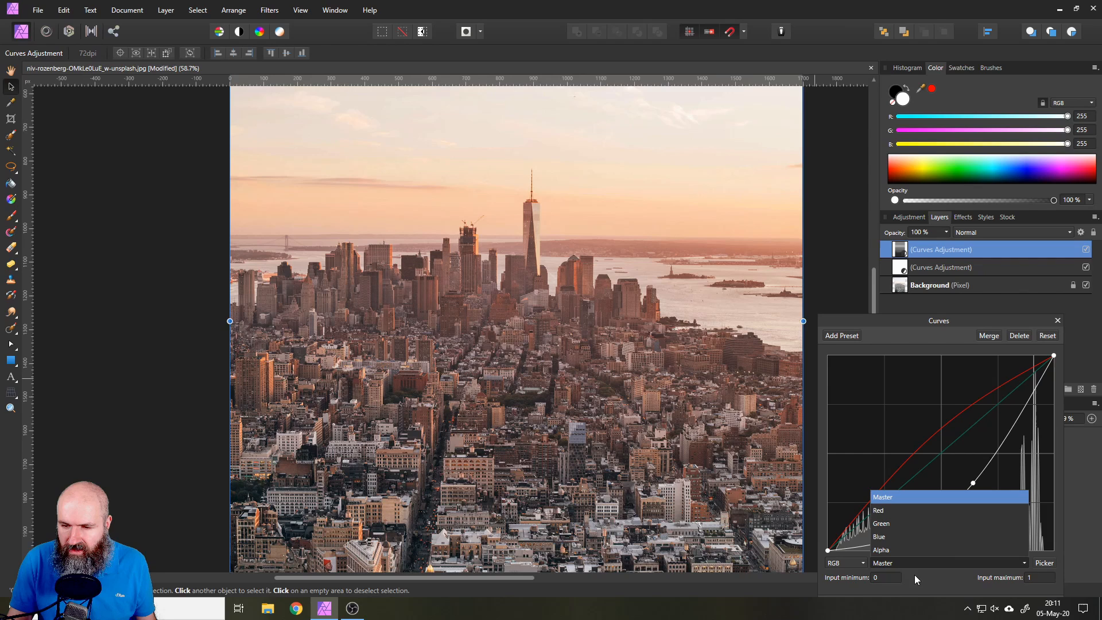
{"action": "left_click", "coordinate": [878, 510]}
{"action": "left_click_drag", "start_coordinate": [929, 440], "coordinate": [932, 443]}
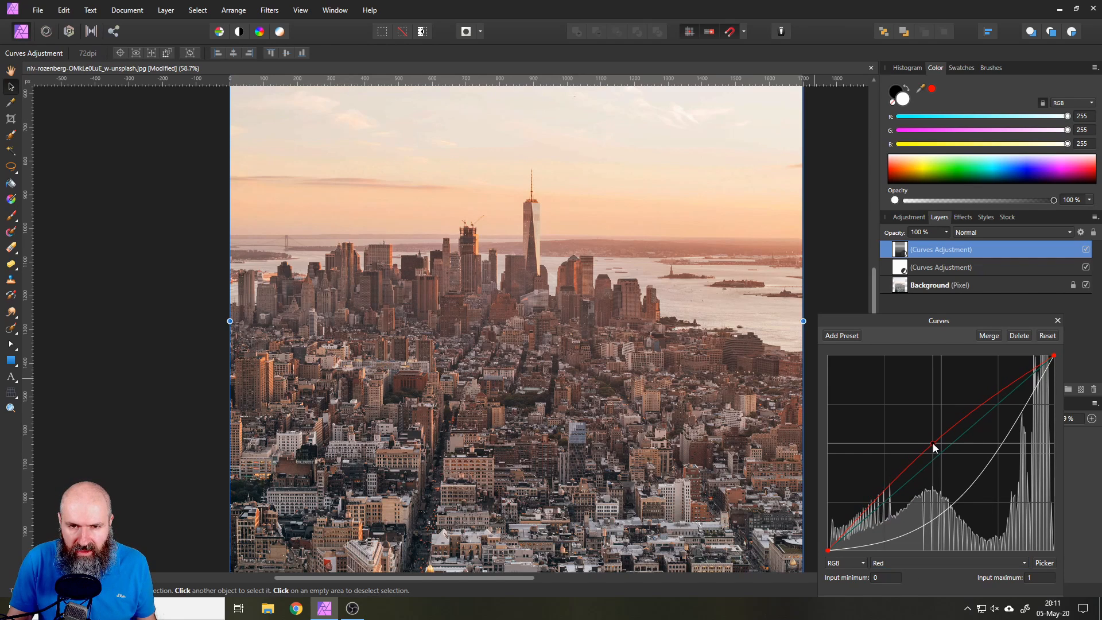
{"action": "left_click", "coordinate": [1059, 320]}
{"action": "scroll", "coordinate": [805, 376], "scroll_direction": "up", "scroll_amount": 1}
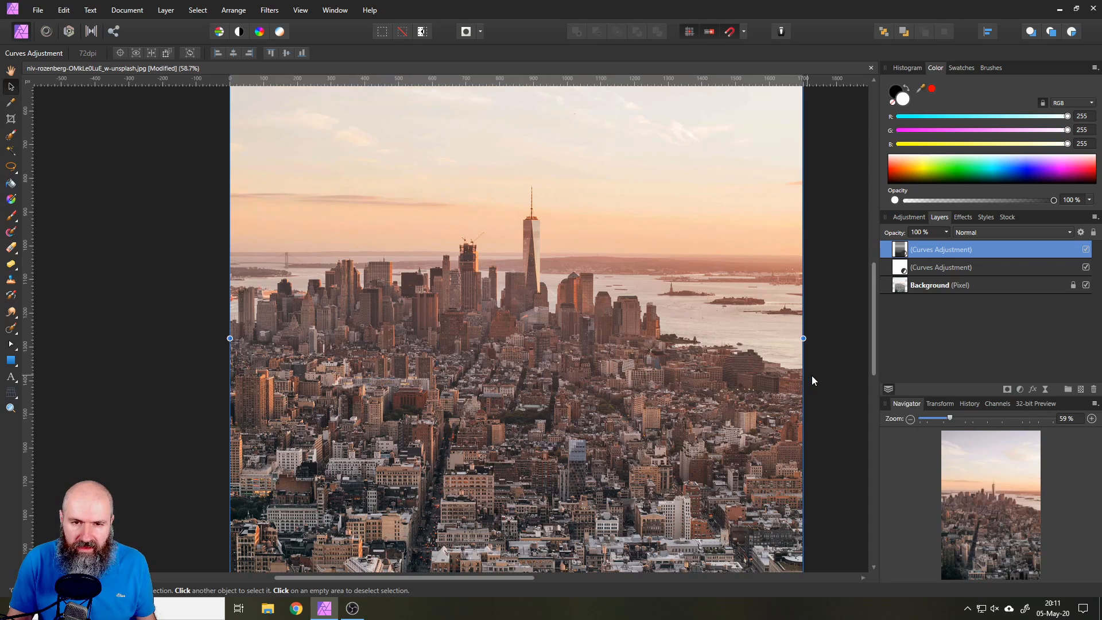
{"action": "left_click_drag", "start_coordinate": [811, 376], "coordinate": [803, 268]}
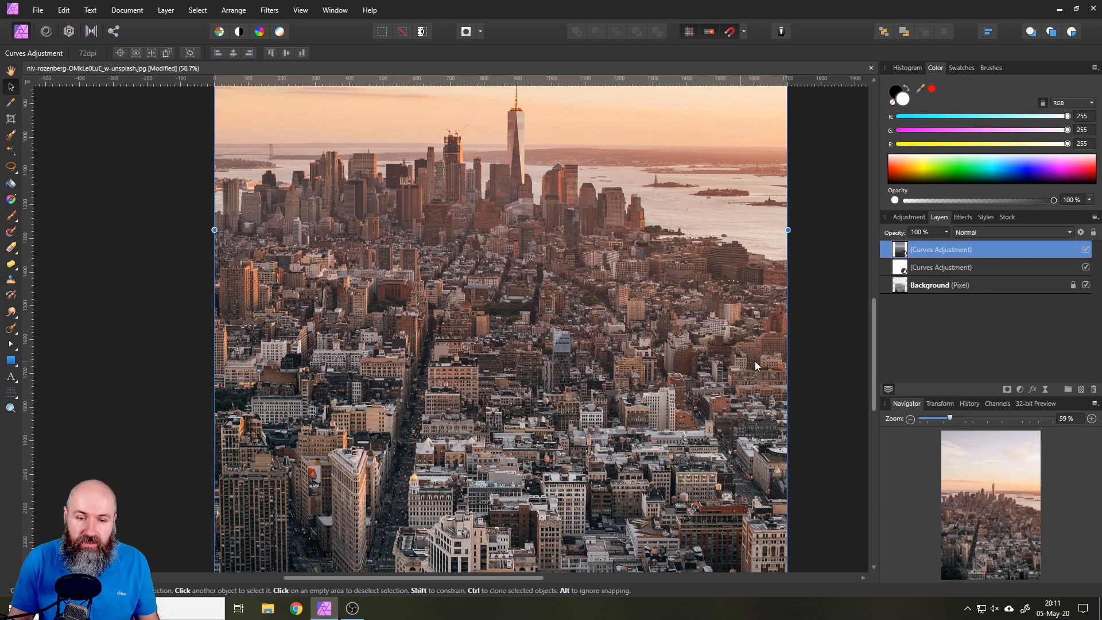
- Compare the photo with and without both Curves adjustments by hiding and reshowing them, and clear the layer selection
{"action": "scroll", "coordinate": [783, 432], "scroll_direction": "down", "scroll_amount": 3}
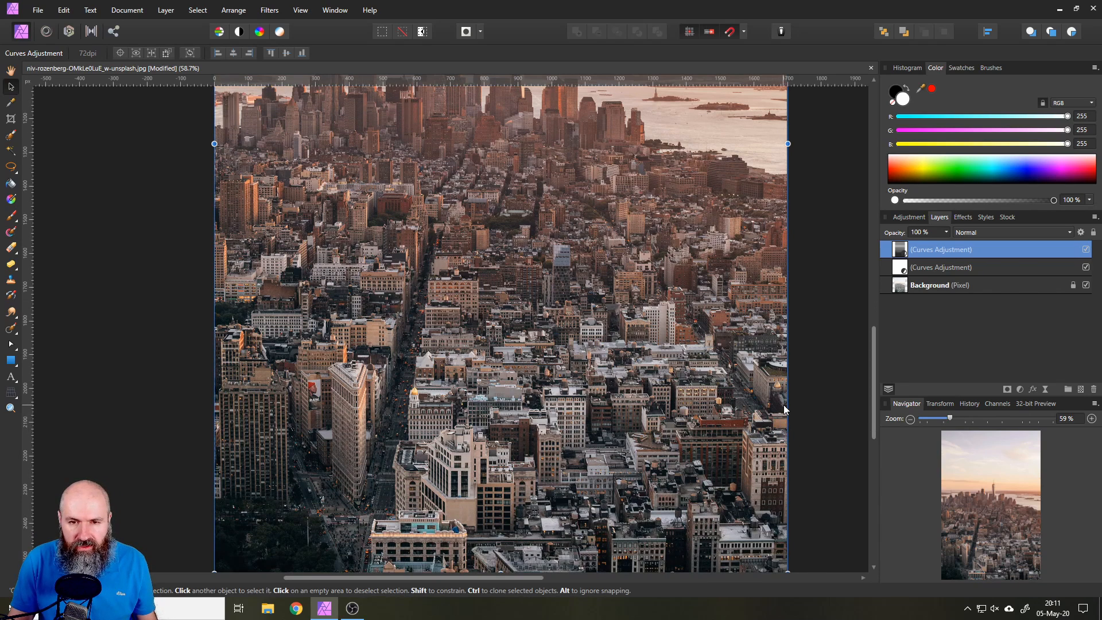
{"action": "scroll", "coordinate": [783, 405], "scroll_direction": "up", "scroll_amount": 4}
{"action": "scroll", "coordinate": [783, 404], "scroll_direction": "up", "scroll_amount": 4}
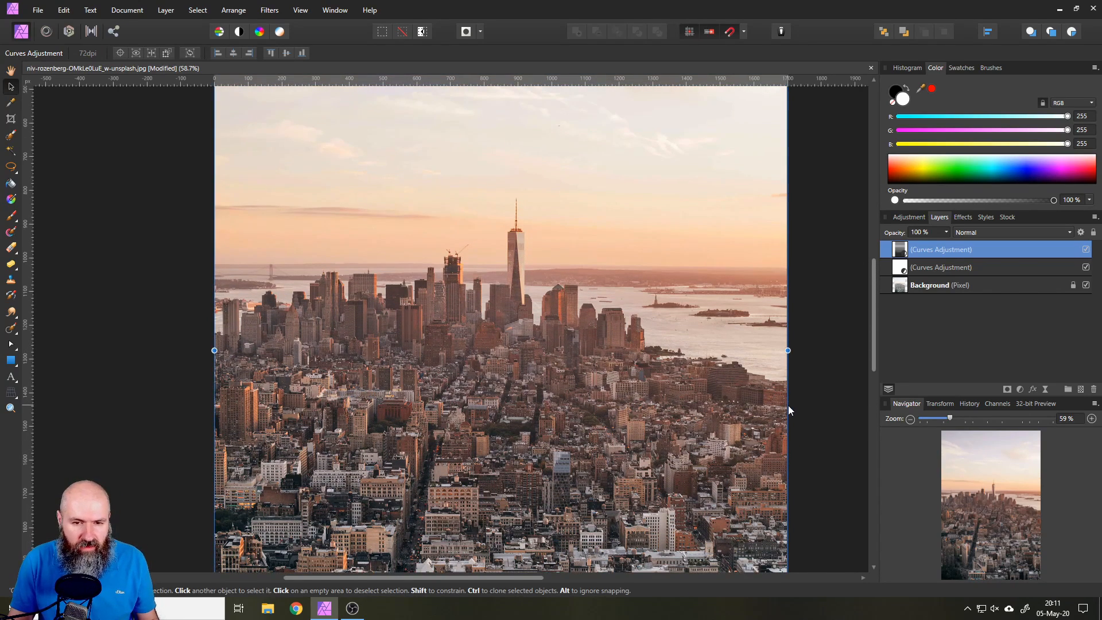
{"action": "left_click", "coordinate": [1085, 249]}
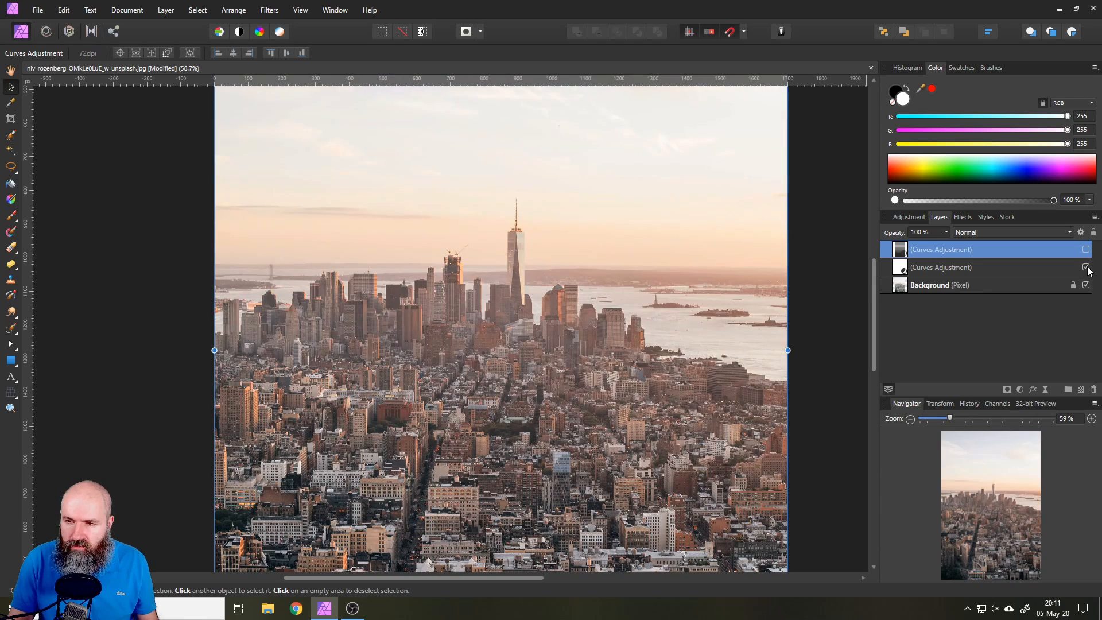
{"action": "left_click", "coordinate": [1085, 267]}
{"action": "left_click", "coordinate": [1084, 267]}
{"action": "left_click", "coordinate": [1085, 249]}
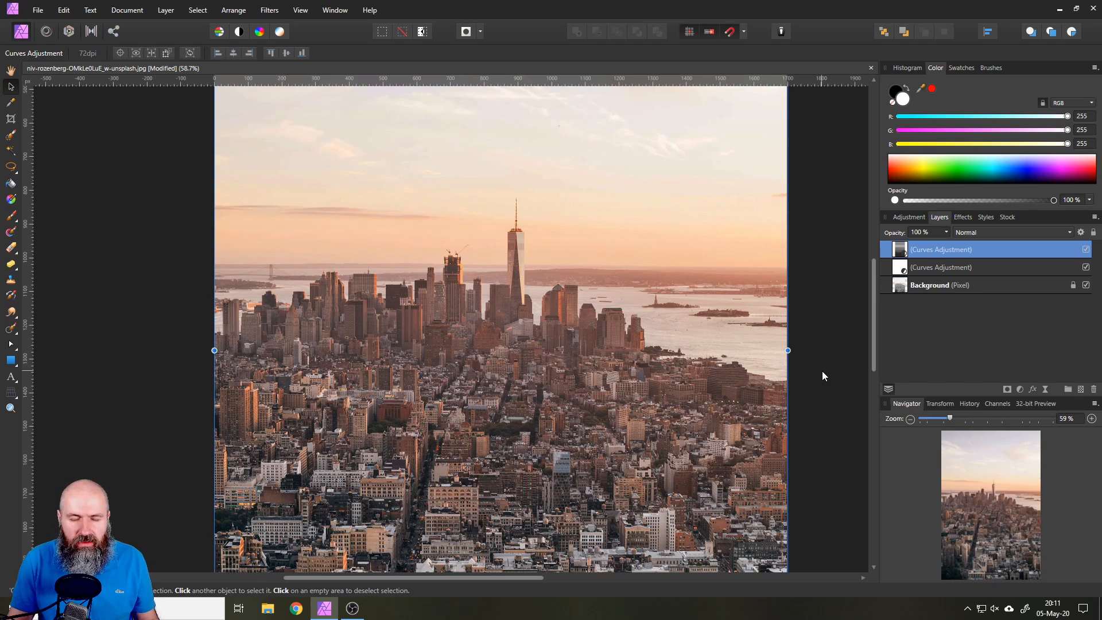
{"action": "scroll", "coordinate": [782, 374], "scroll_direction": "down", "scroll_amount": 3}
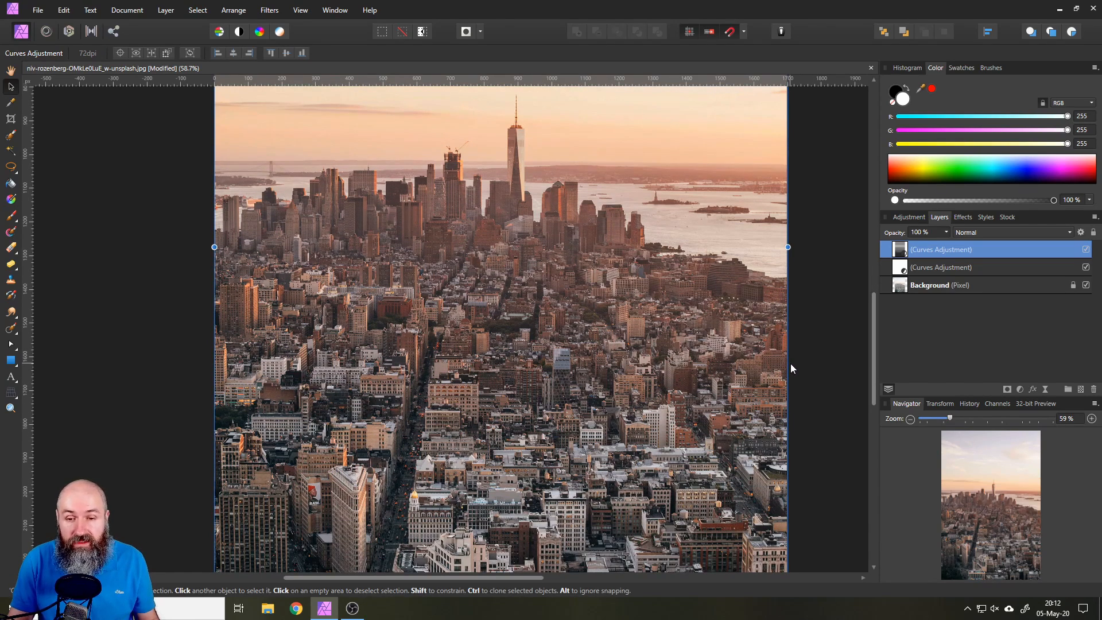
{"action": "left_click", "coordinate": [831, 374]}
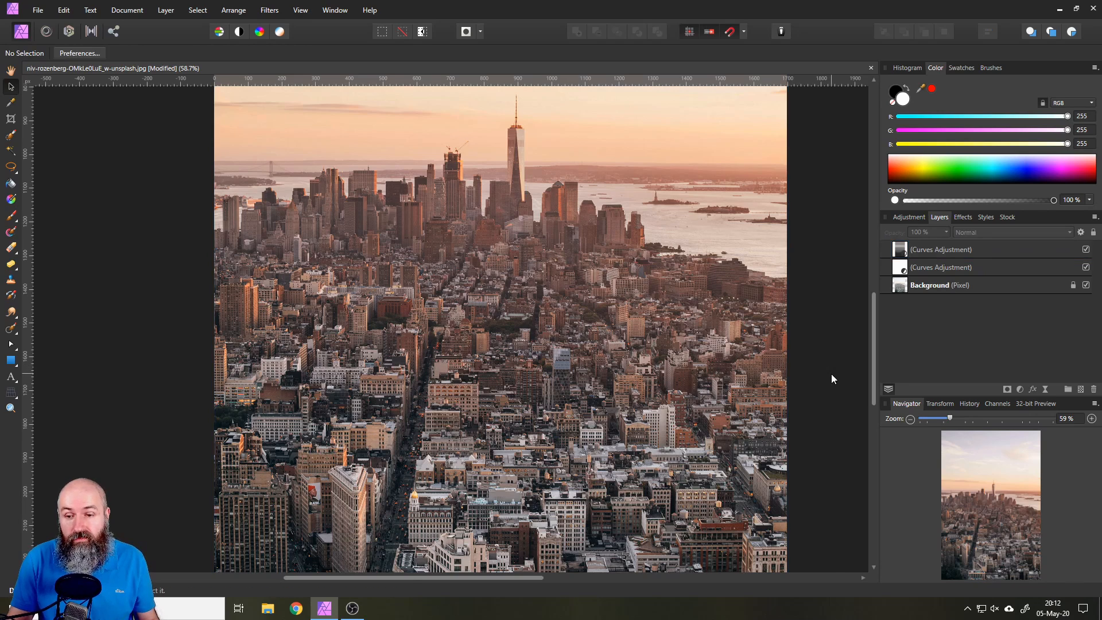